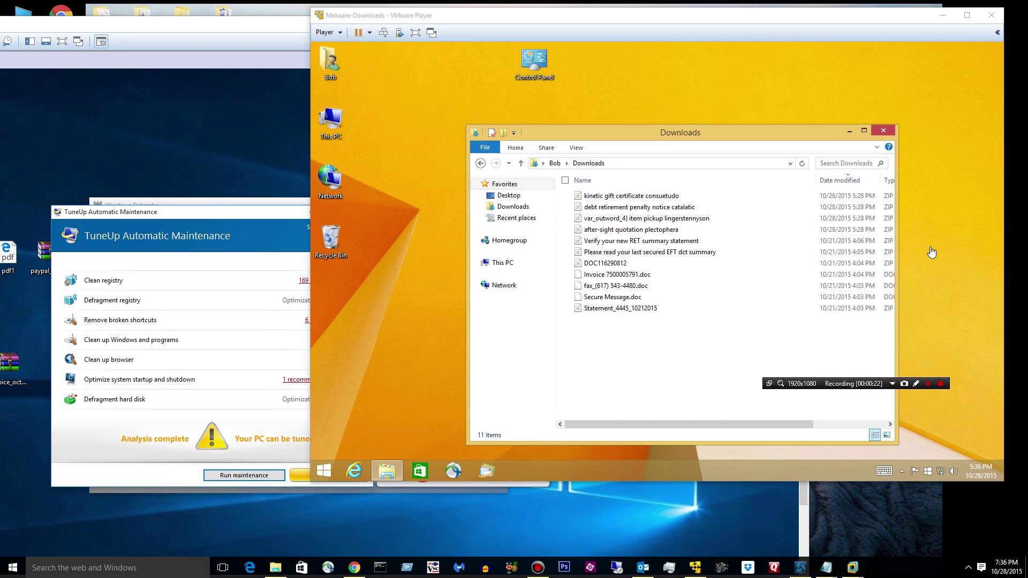
# In the VM's Downloads folder, select the after-sight quotation plectophera ZIP.
pyautogui.click(655, 137)
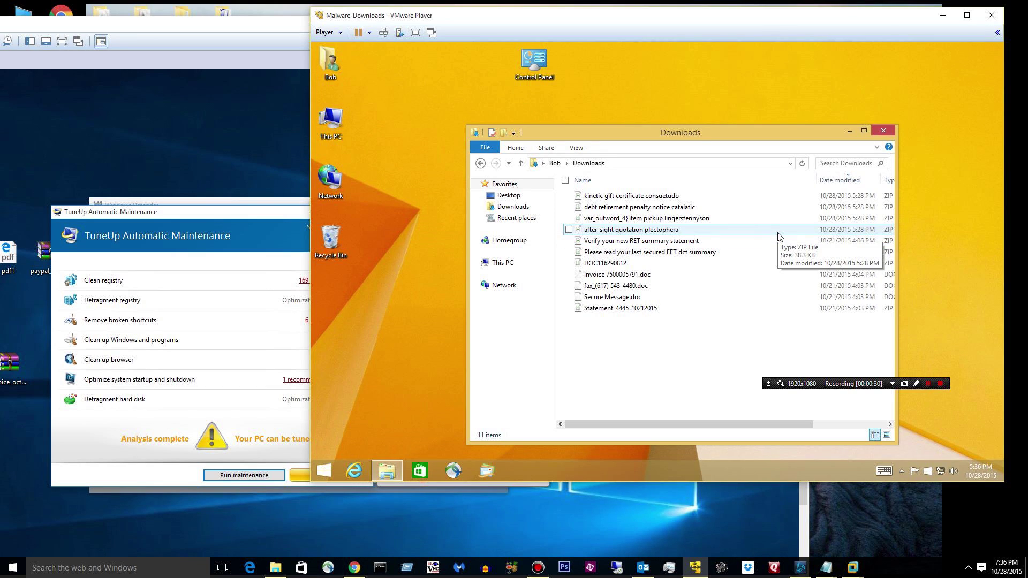
pyautogui.moveTo(777, 233); pyautogui.dragTo(739, 180)
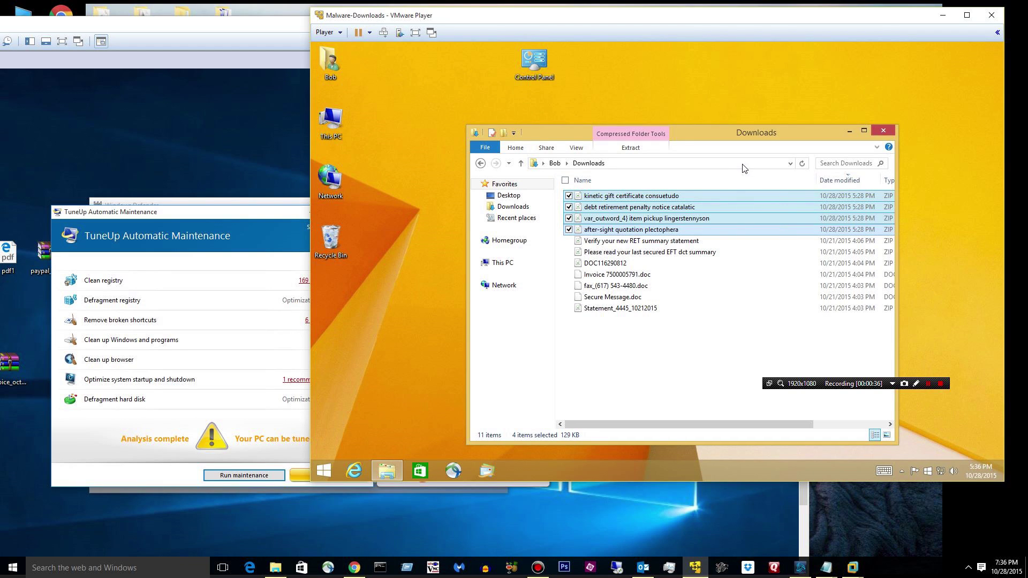
pyautogui.click(648, 379)
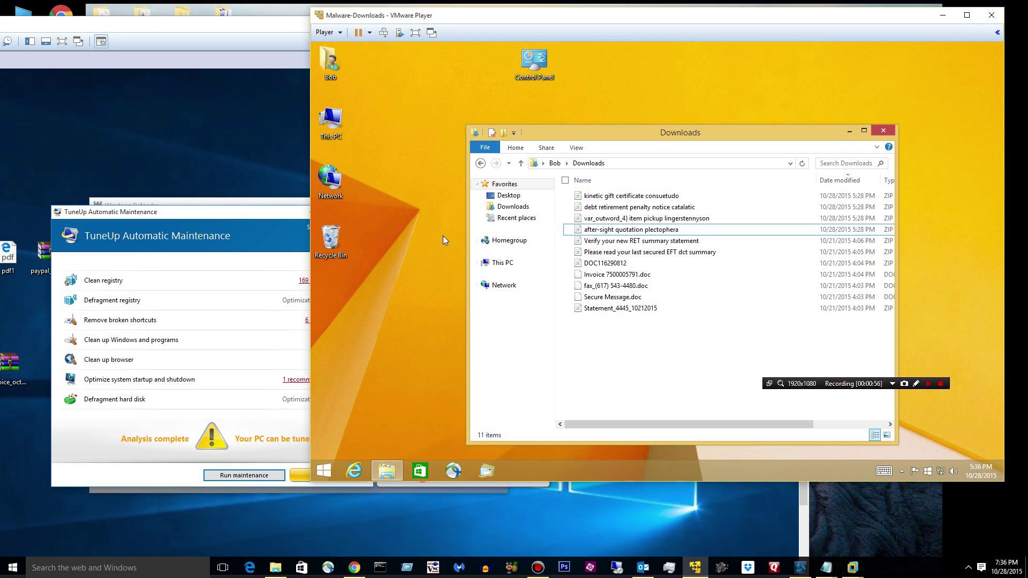
pyautogui.click(629, 234)
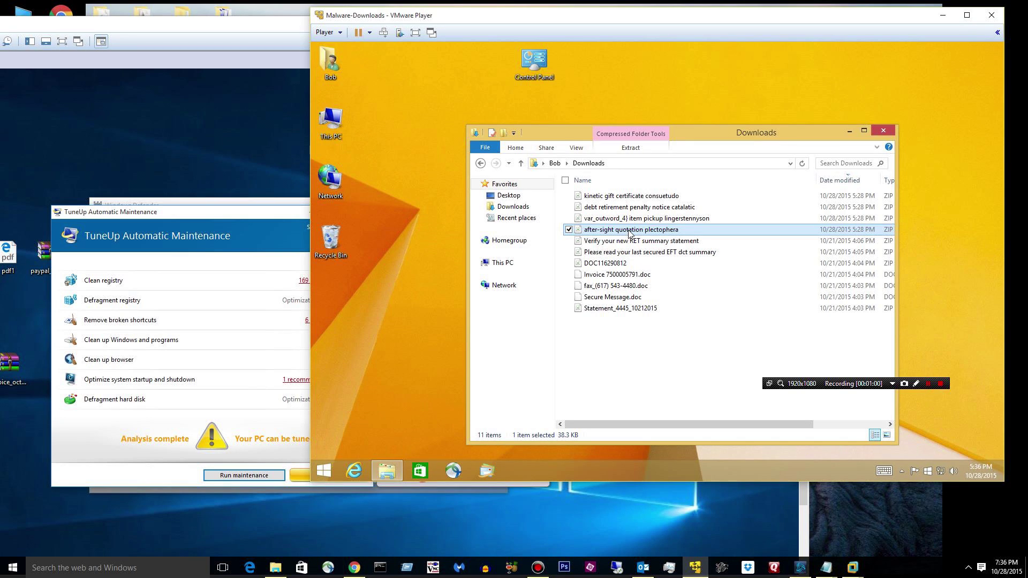
# Close the TuneUp maintenance window with Stop maintenance now.
pyautogui.click(224, 211)
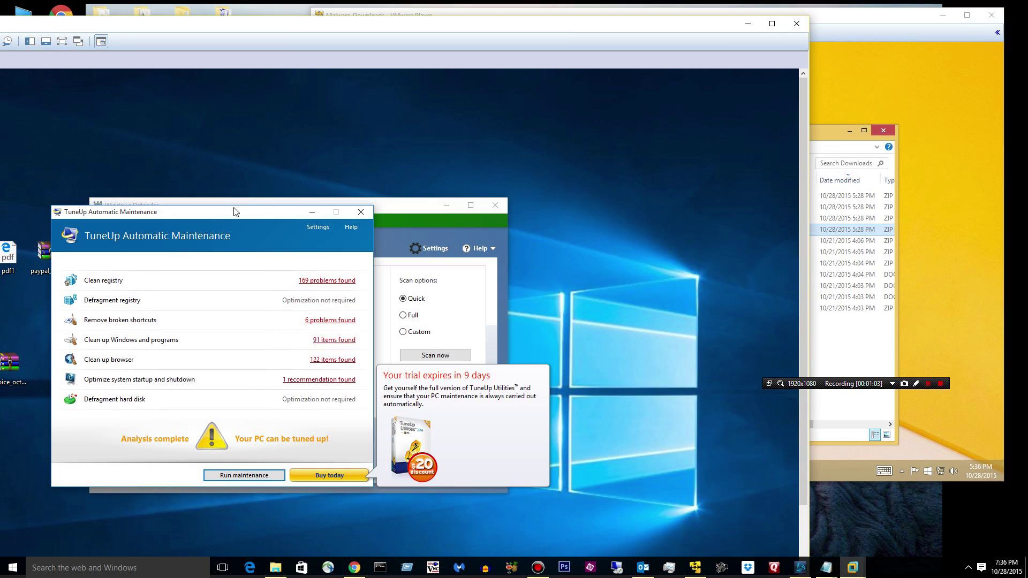
pyautogui.click(361, 212)
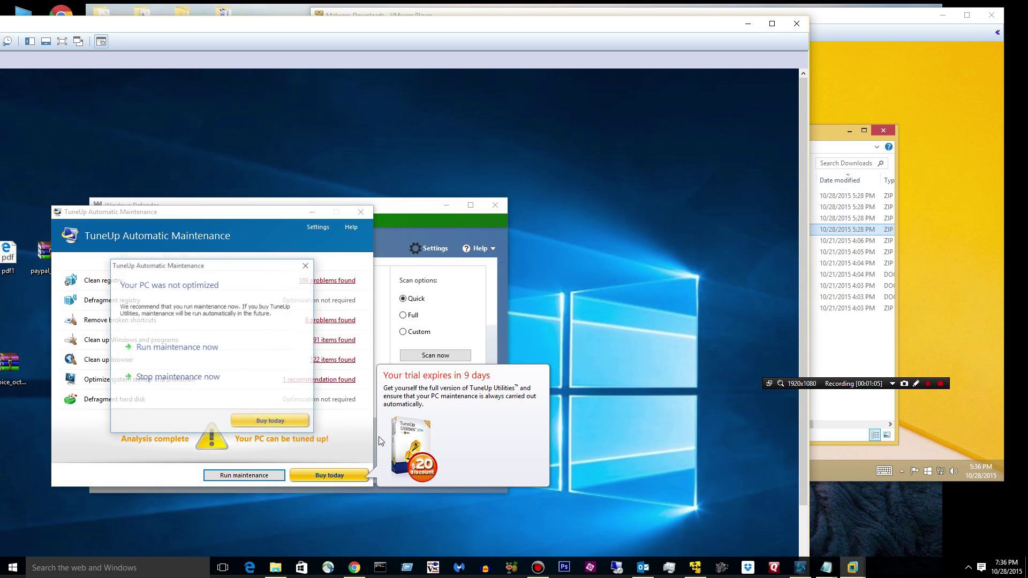
pyautogui.click(147, 377)
# Enlarge Windows Defender and update its virus definitions to 1.209.822.0.
pyautogui.moveTo(312, 199); pyautogui.dragTo(469, 140)
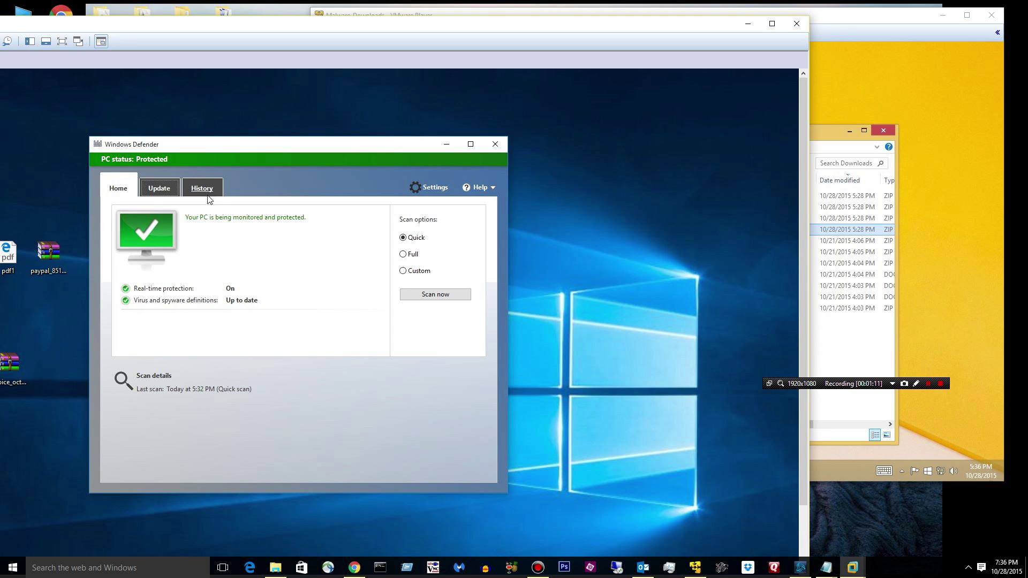
pyautogui.click(161, 191)
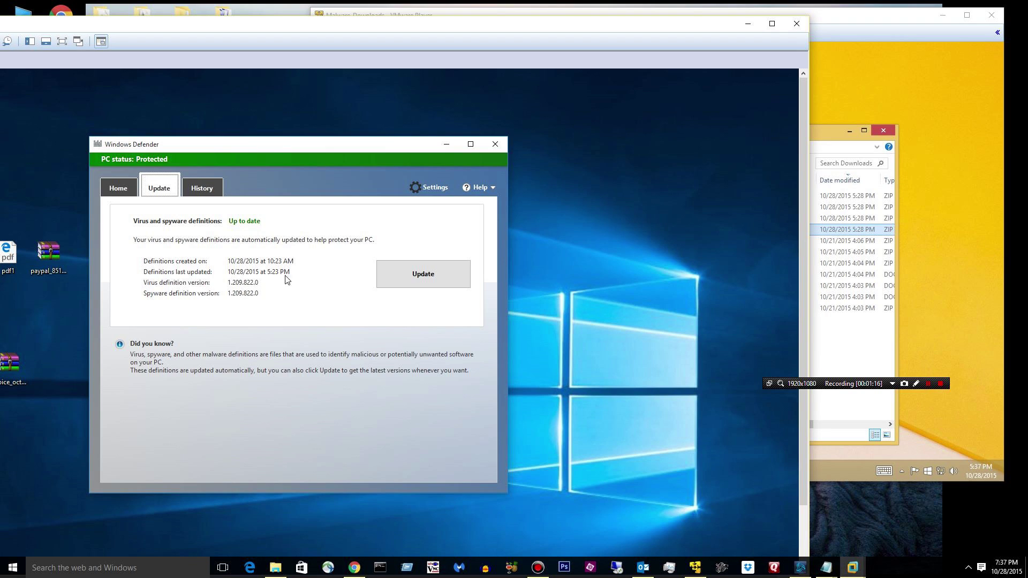
pyautogui.click(390, 274)
pyautogui.click(862, 20)
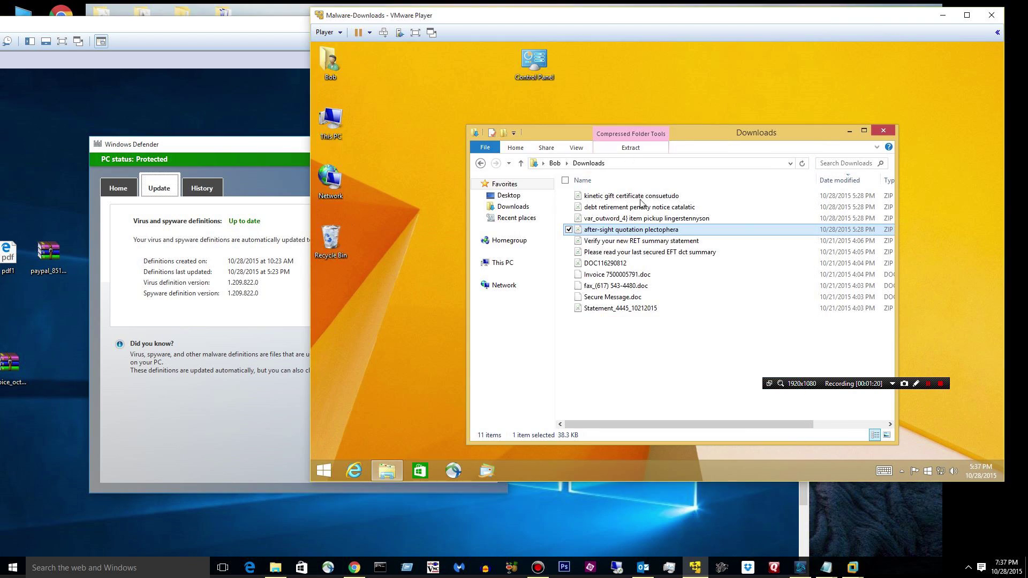
# Copy the after-sight quotation plectophera ZIP to the desktop and open it in WinRAR.
pyautogui.moveTo(608, 232); pyautogui.dragTo(49, 439)
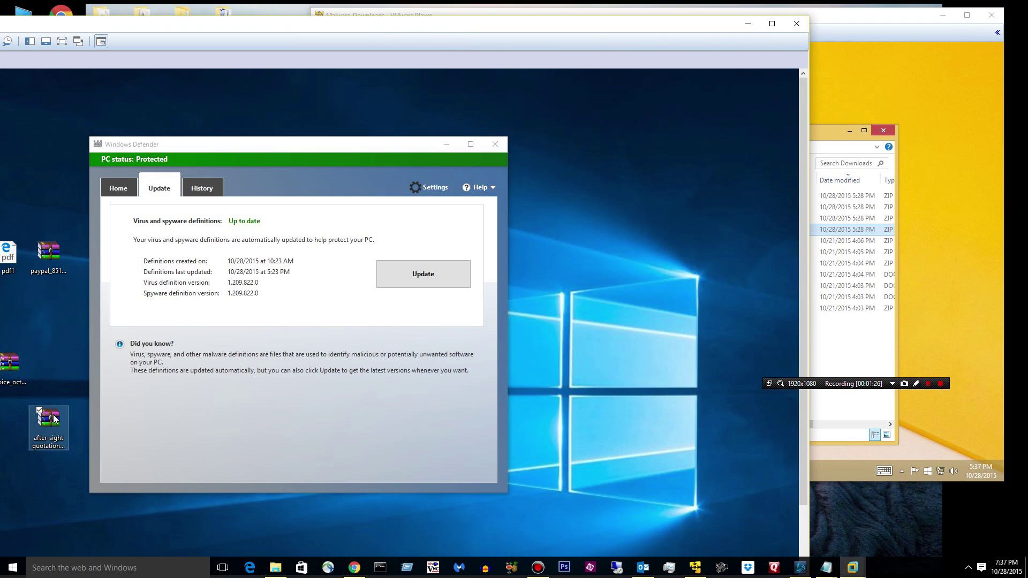
pyautogui.doubleClick(53, 419)
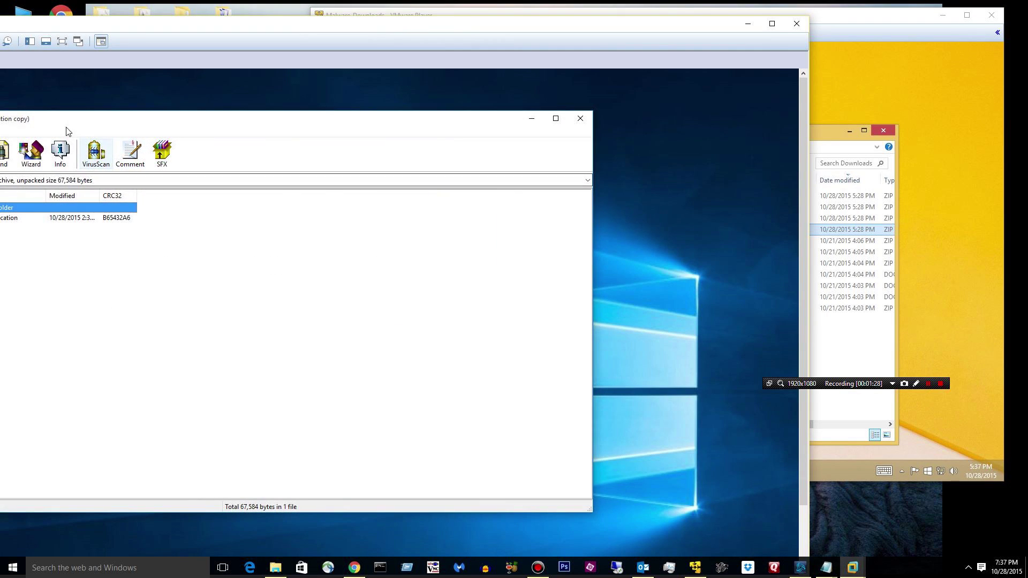
pyautogui.moveTo(70, 131); pyautogui.dragTo(447, 134)
# Extract the 67,584-byte executable onto the desktop, then close the archive.
pyautogui.moveTo(273, 232); pyautogui.dragTo(98, 102)
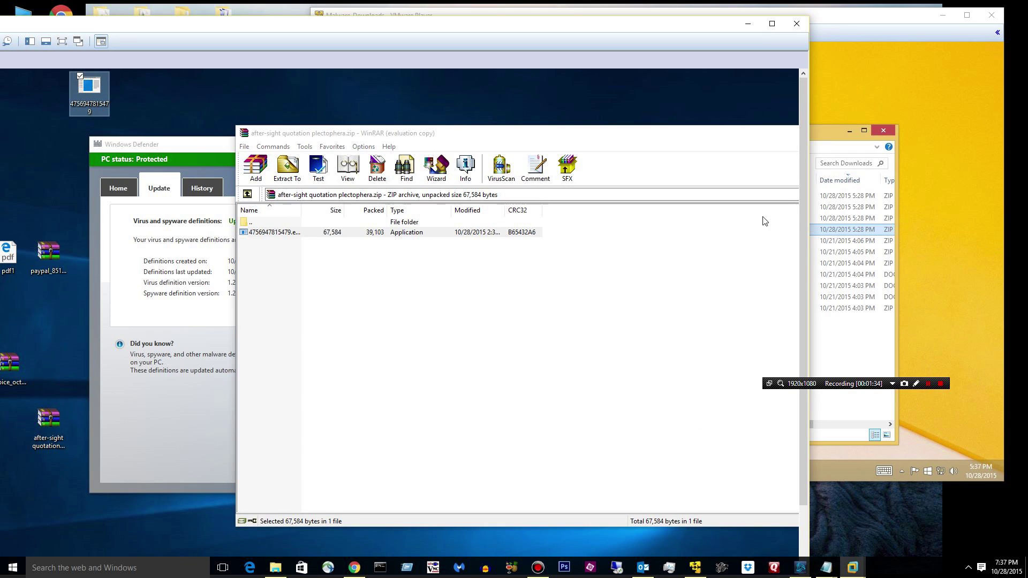
pyautogui.scroll(-2, 799, 211)
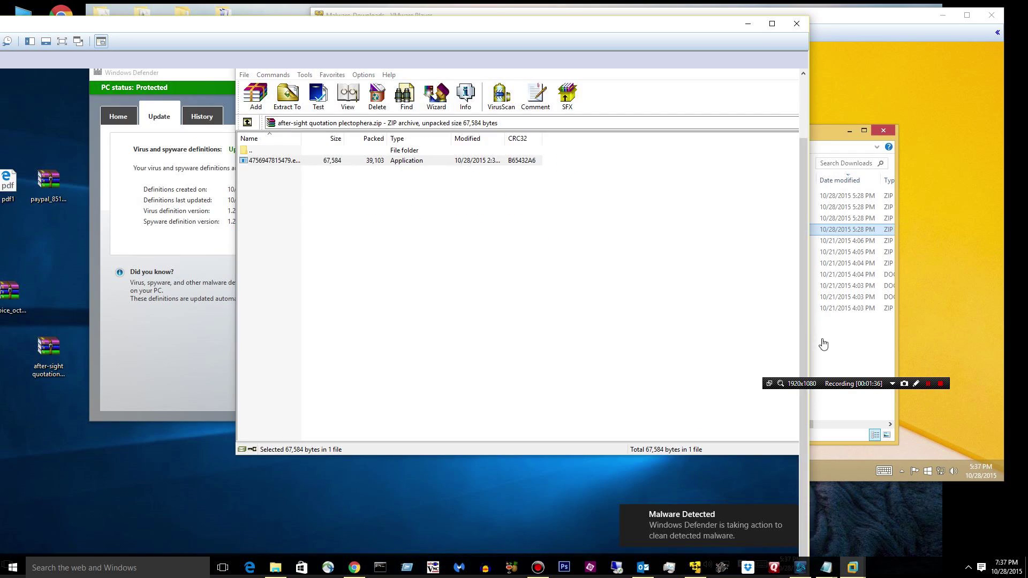
pyautogui.scroll(2, 782, 89)
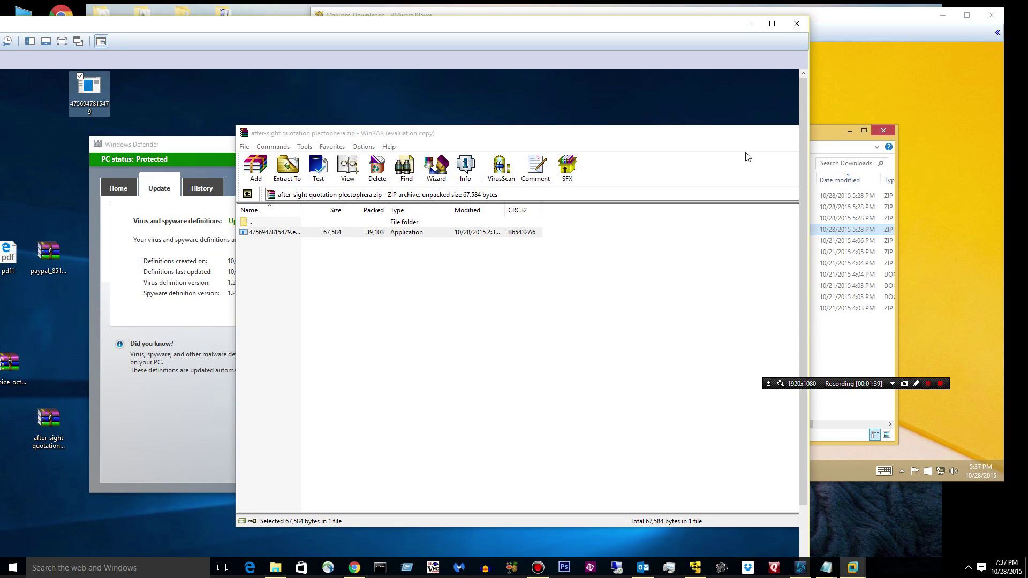
pyautogui.click(685, 148)
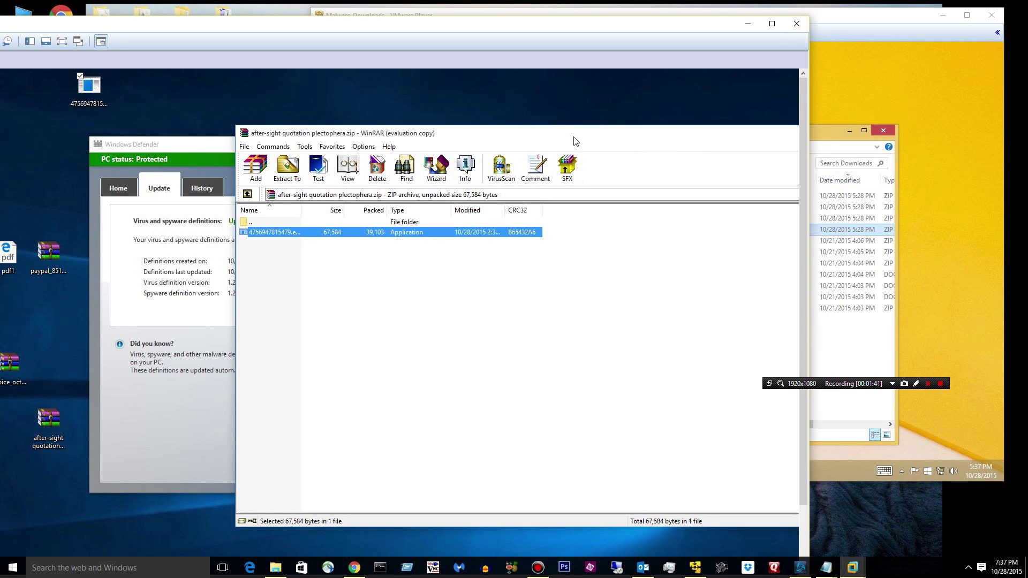
pyautogui.moveTo(568, 137); pyautogui.dragTo(273, 163)
pyautogui.click(691, 159)
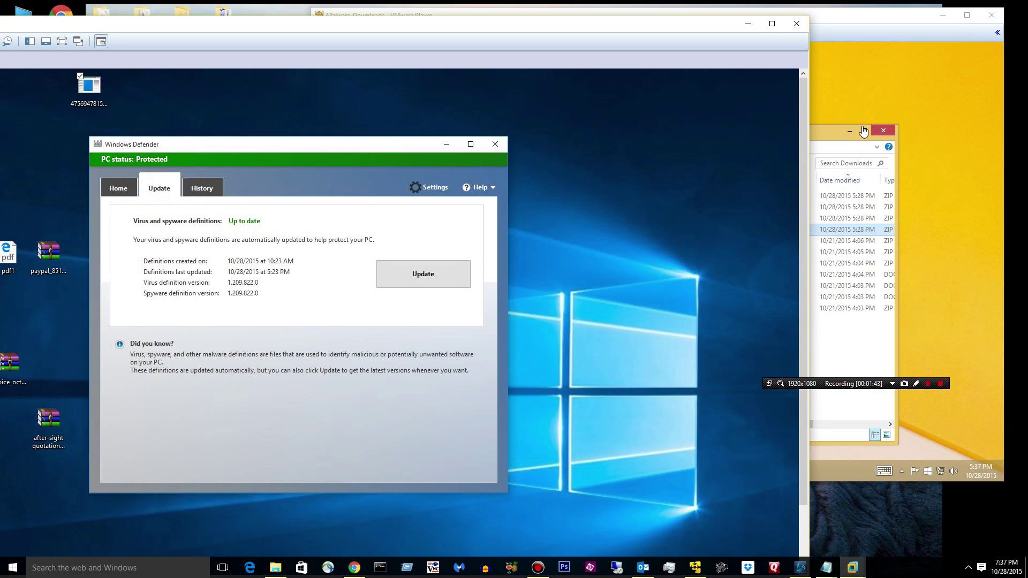
pyautogui.click(694, 567)
# Drag the item pickup and debt retirement penalty notice catalatic ZIPs onto the desktop.
pyautogui.click(610, 222)
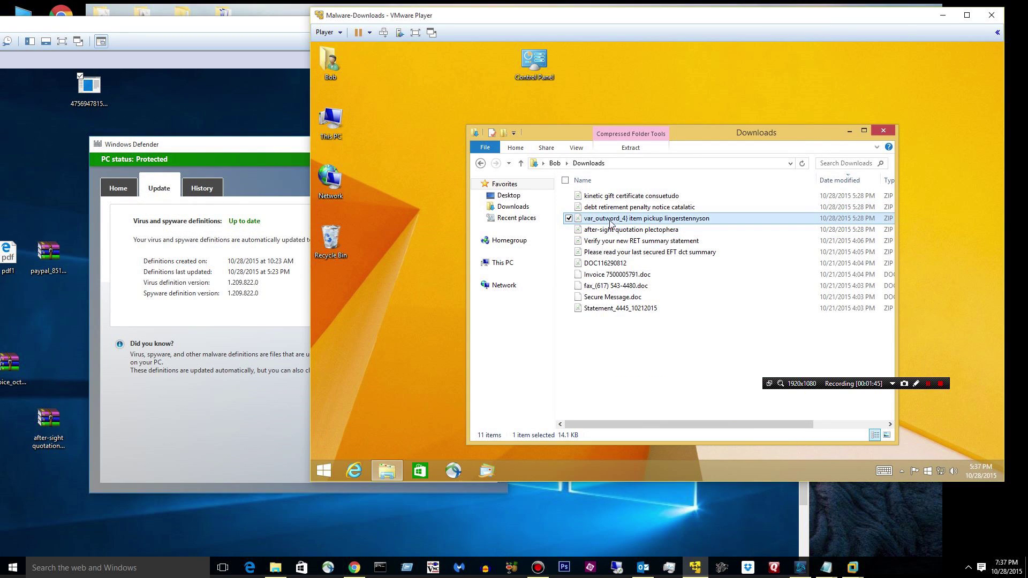
pyautogui.moveTo(554, 238); pyautogui.dragTo(35, 513)
pyautogui.moveTo(24, 323); pyautogui.dragTo(71, 518)
pyautogui.click(636, 208)
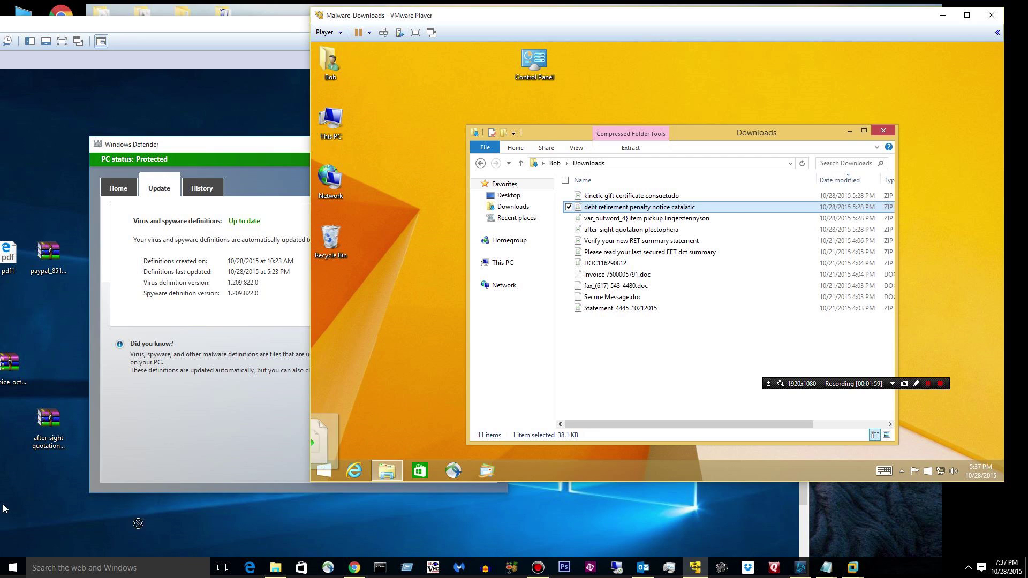
pyautogui.moveTo(63, 500); pyautogui.dragTo(49, 482)
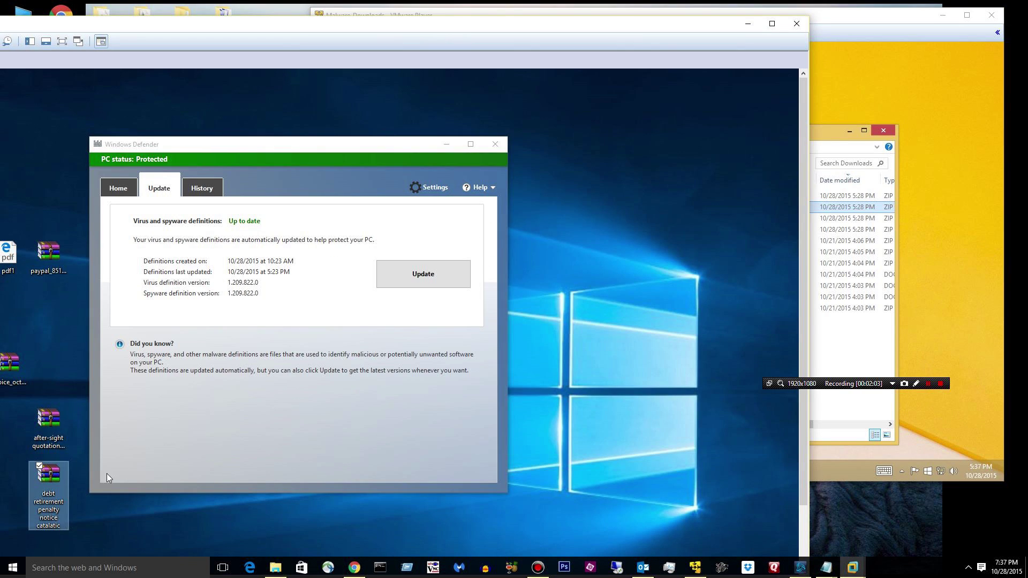
# Extract and run 4904204303514.exe from the debt retirement archive, dismiss the virus warning, close the archive.
pyautogui.doubleClick(56, 469)
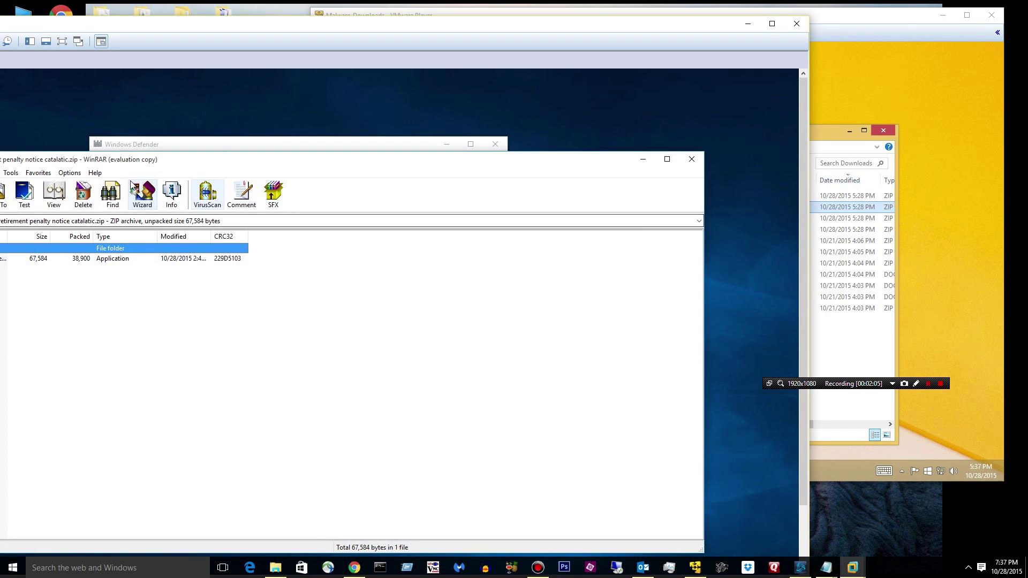
pyautogui.moveTo(270, 280); pyautogui.dragTo(197, 149)
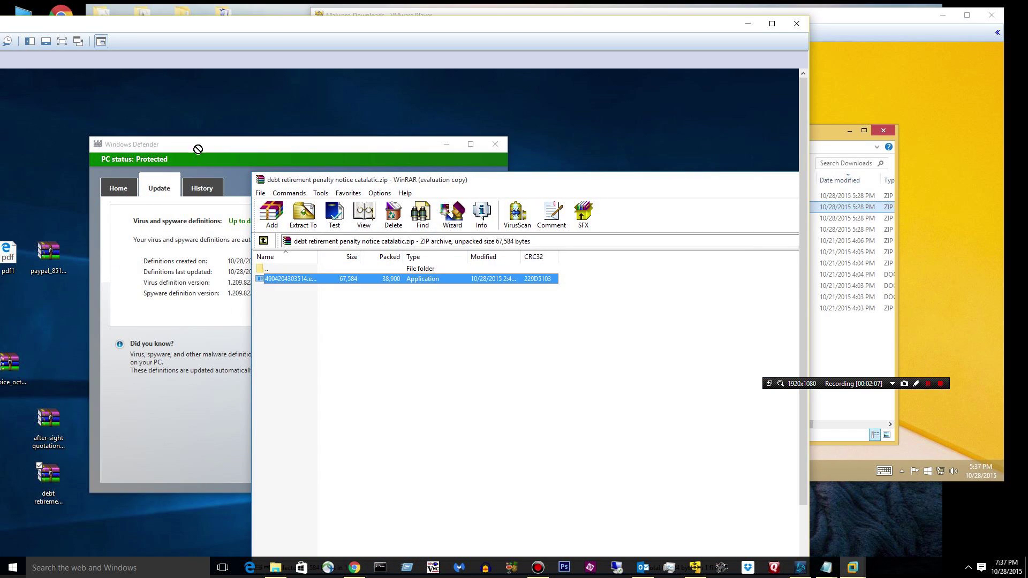
pyautogui.moveTo(244, 102); pyautogui.dragTo(244, 102)
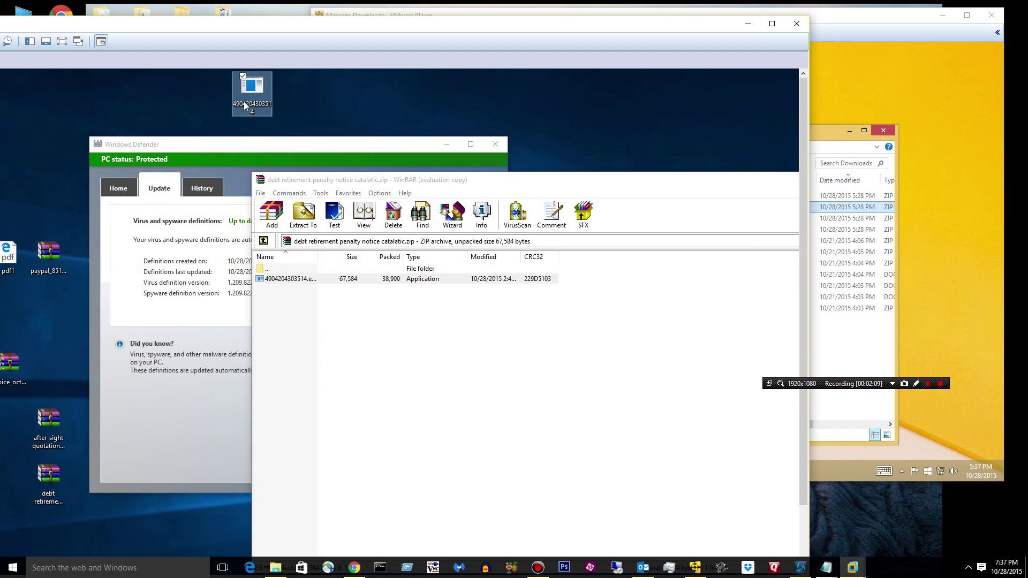
pyautogui.click(278, 125)
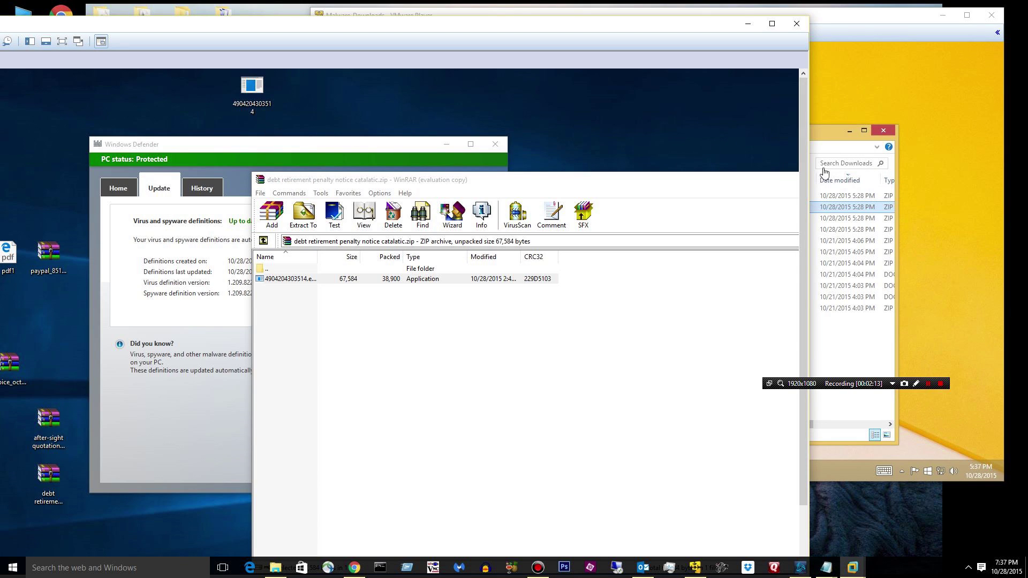
pyautogui.doubleClick(235, 93)
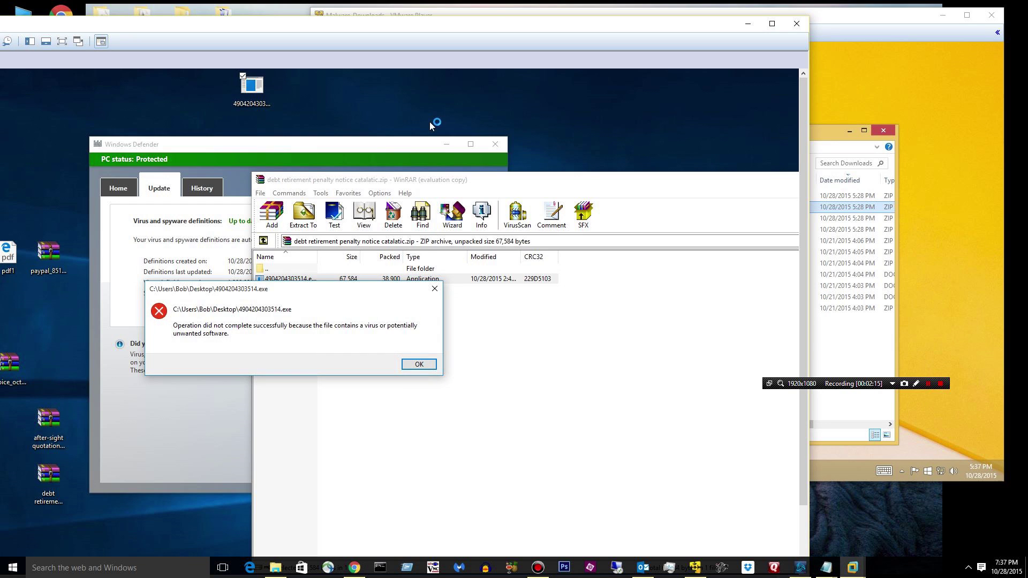
pyautogui.click(418, 364)
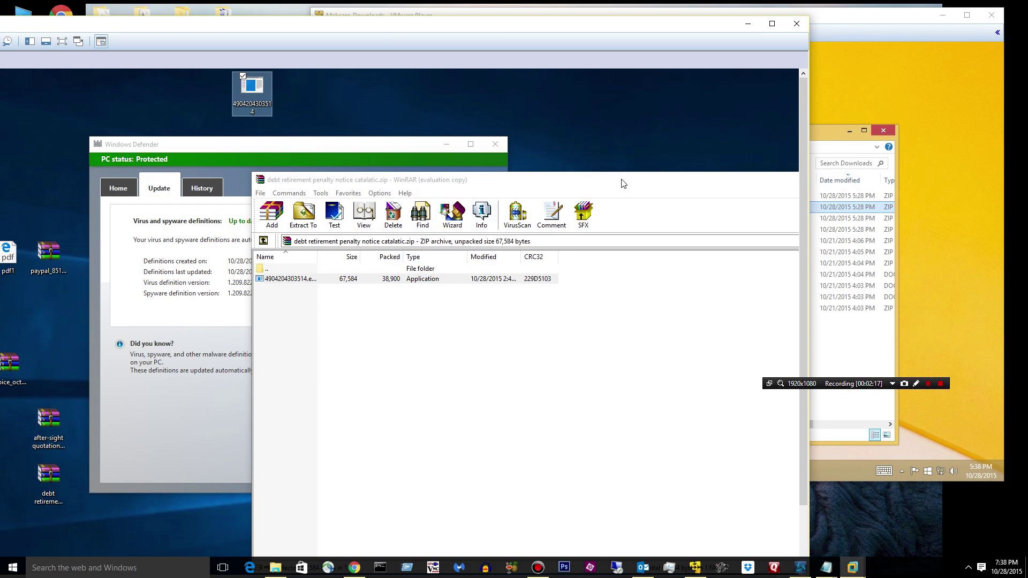
pyautogui.moveTo(622, 183); pyautogui.dragTo(268, 182)
pyautogui.click(647, 177)
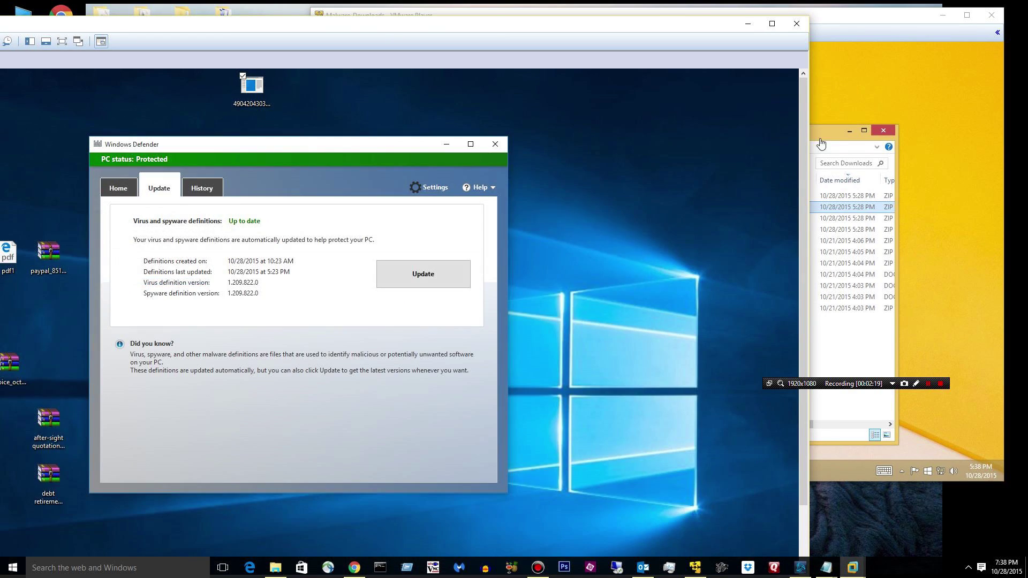
pyautogui.click(629, 197)
# Copy the kinetic gift certificate ZIP to the desktop, extract 8574107257333.exe, and dismiss the virus warning.
pyautogui.moveTo(629, 201); pyautogui.dragTo(62, 309)
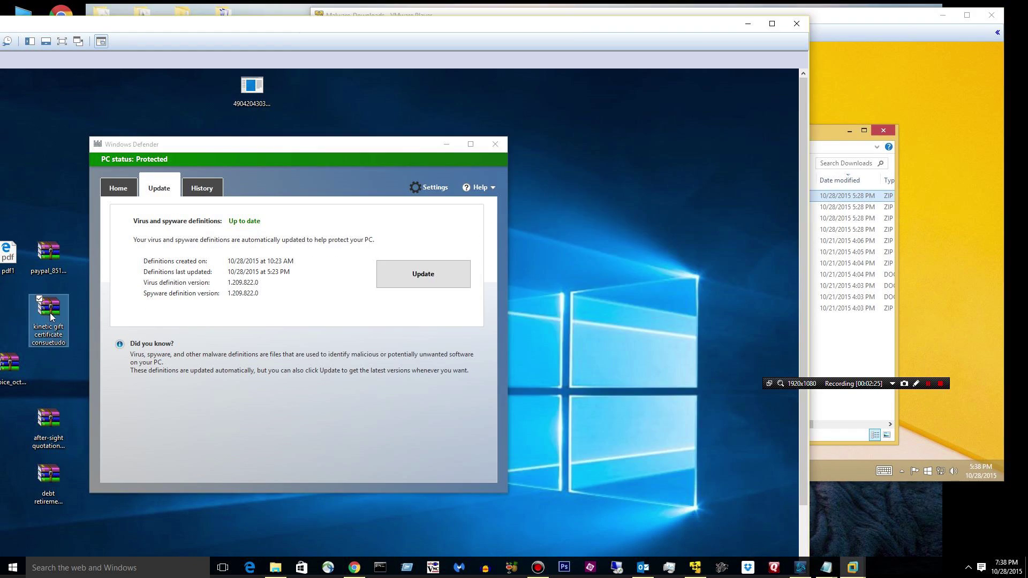
pyautogui.doubleClick(42, 311)
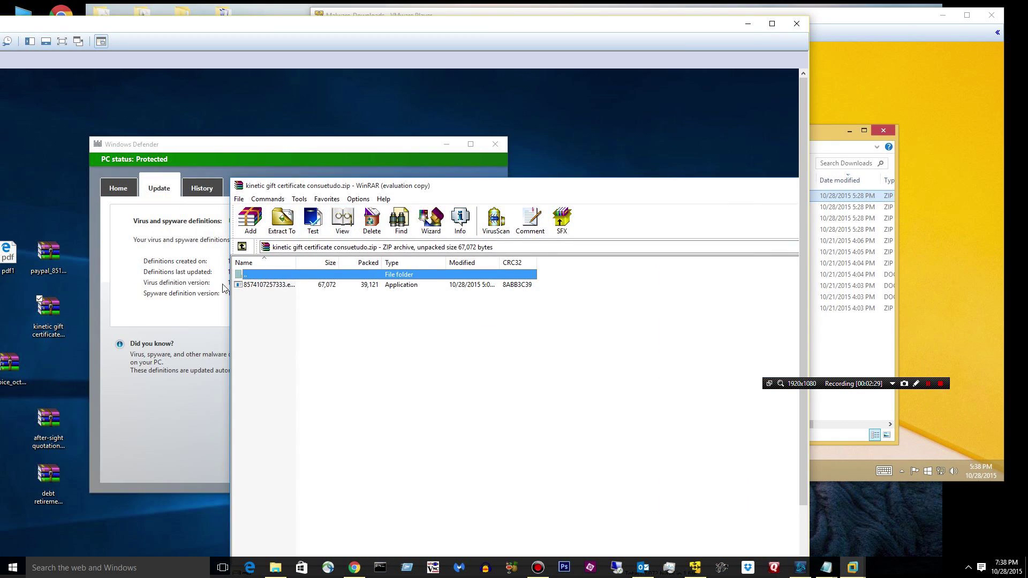
pyautogui.moveTo(262, 285); pyautogui.dragTo(279, 284)
pyautogui.moveTo(610, 115)
pyautogui.mouseDown()
pyautogui.moveTo(621, 149)
pyautogui.moveTo(618, 114)
pyautogui.mouseUp()
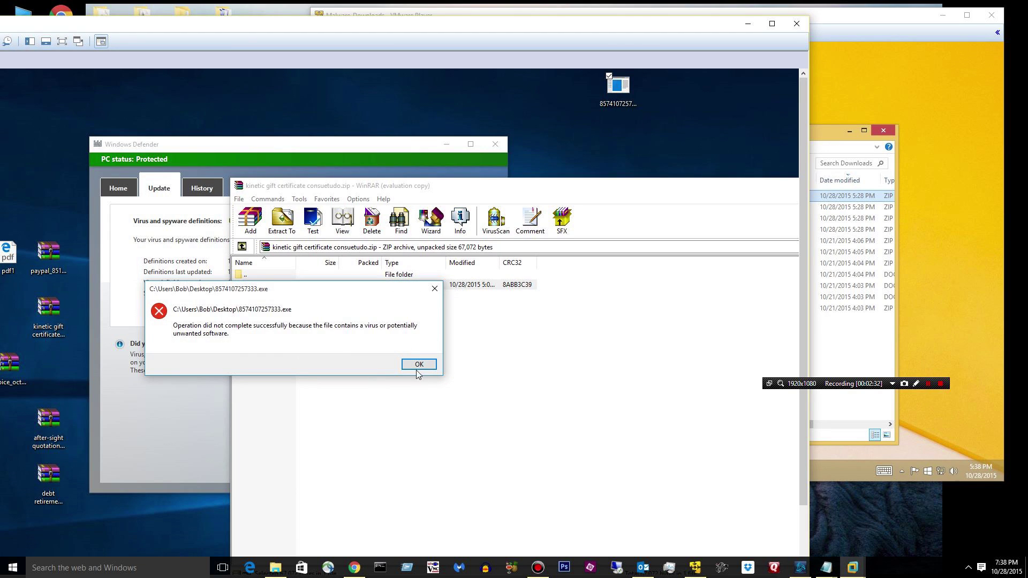
pyautogui.click(414, 363)
# Rename the downloaded archive in the VM's Downloads folder to 123.
pyautogui.click(829, 132)
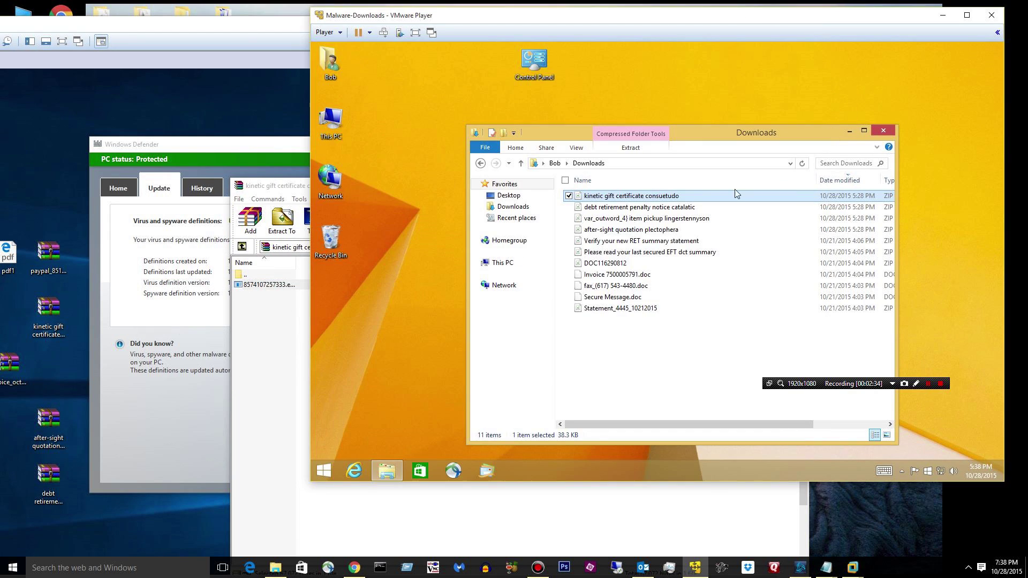
pyautogui.click(666, 218)
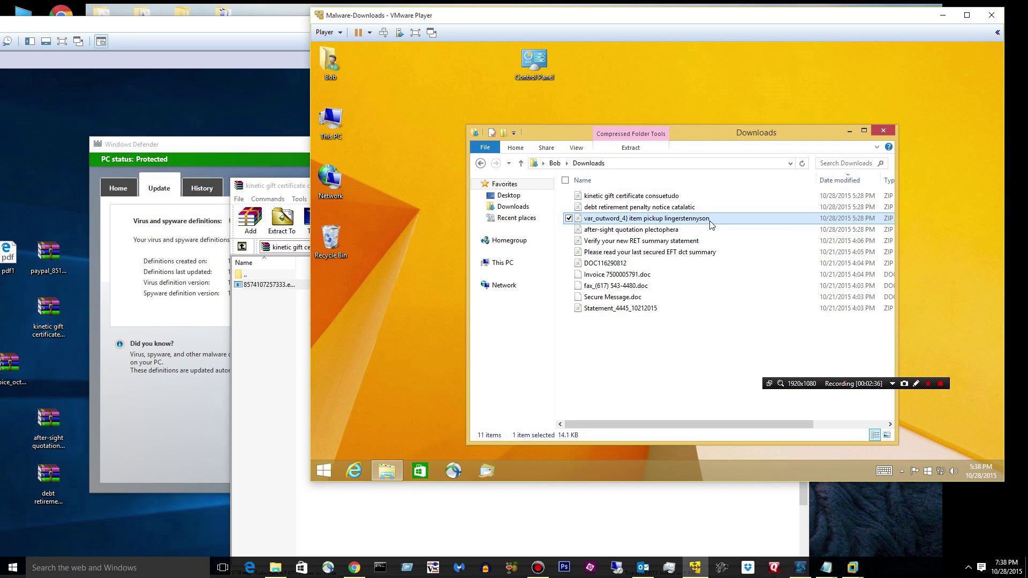
pyautogui.click(709, 220)
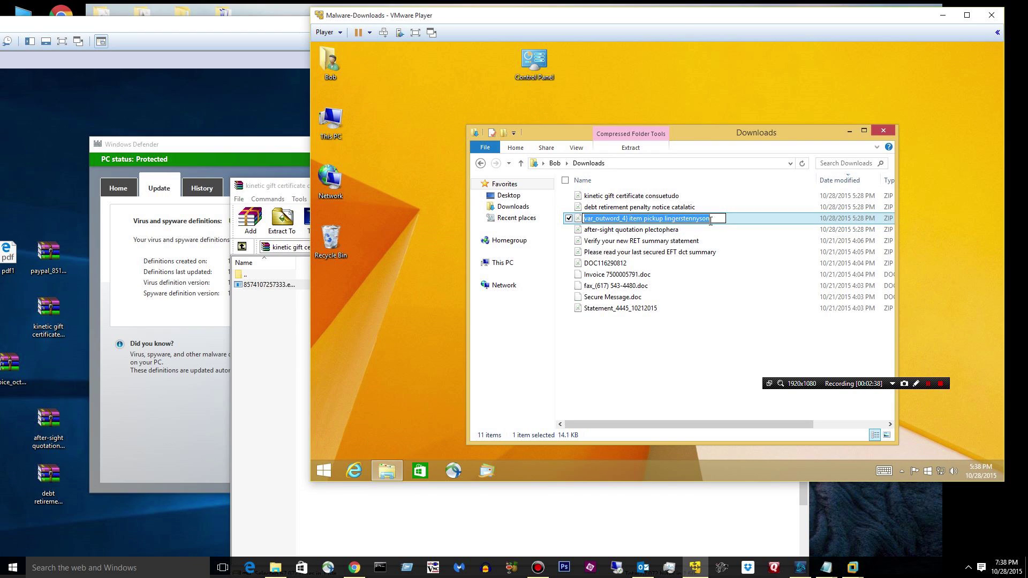
pyautogui.write('123')
pyautogui.press('Return')
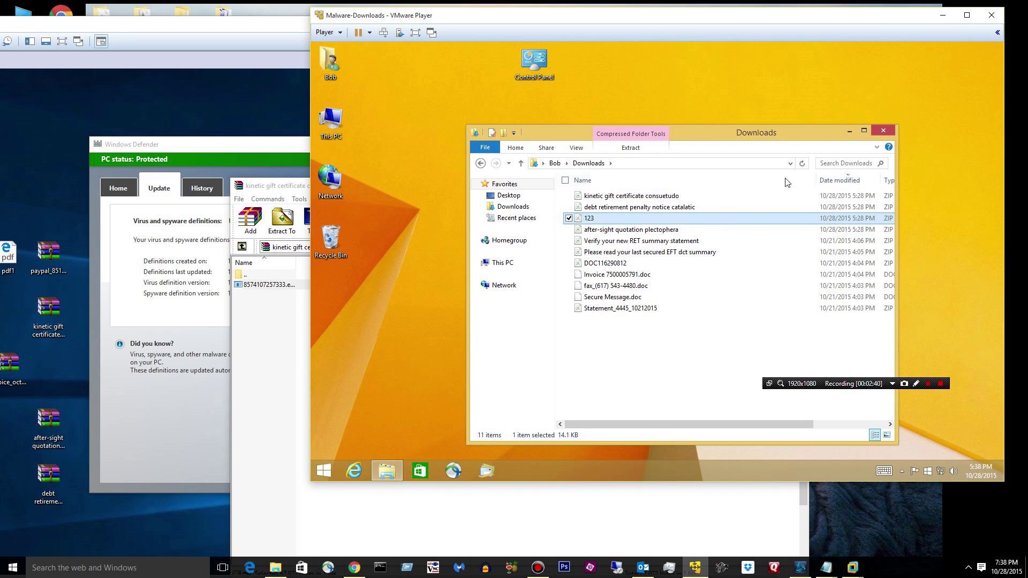
# Move the 123 archive onto the VM desktop, open it, and extract its executable.
pyautogui.moveTo(578, 220); pyautogui.dragTo(130, 514)
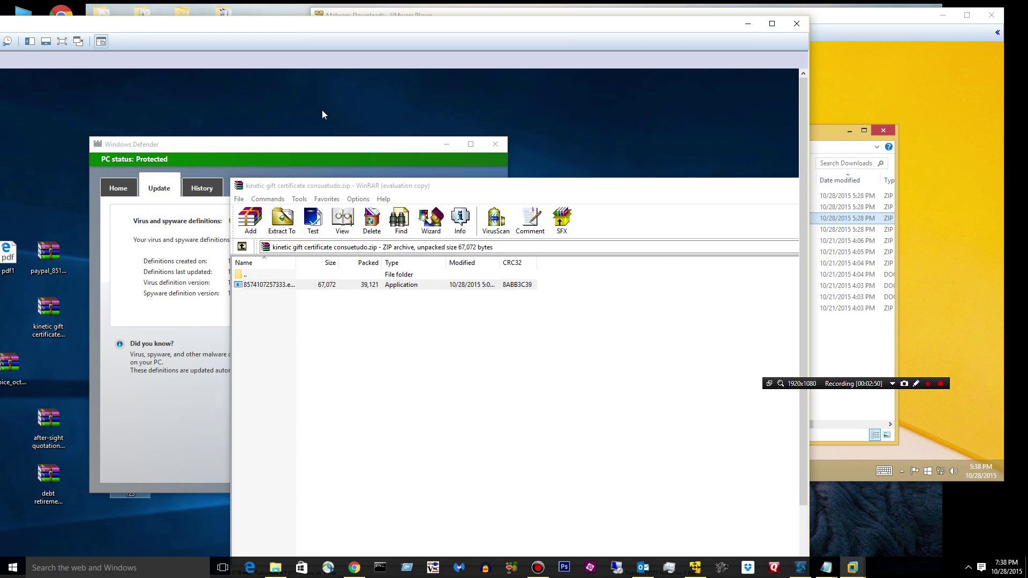
pyautogui.moveTo(175, 149); pyautogui.dragTo(314, 124)
pyautogui.click(143, 475)
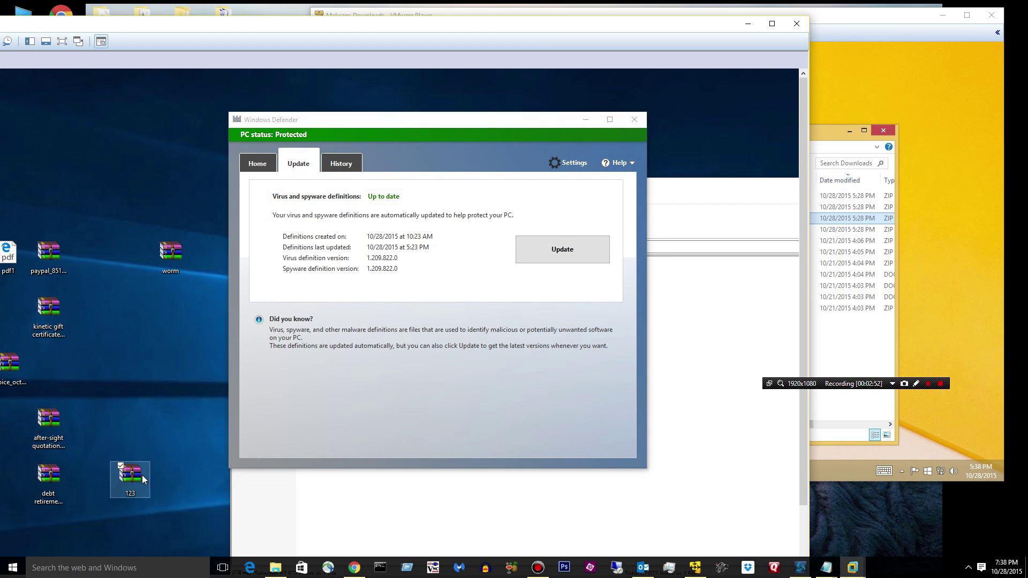
pyautogui.moveTo(137, 177); pyautogui.dragTo(145, 149)
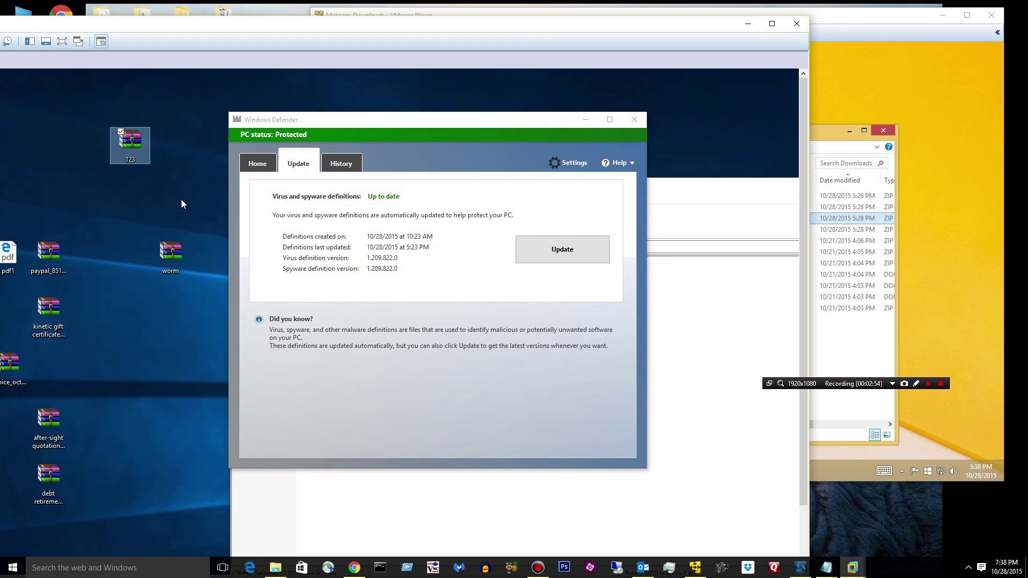
pyautogui.doubleClick(137, 142)
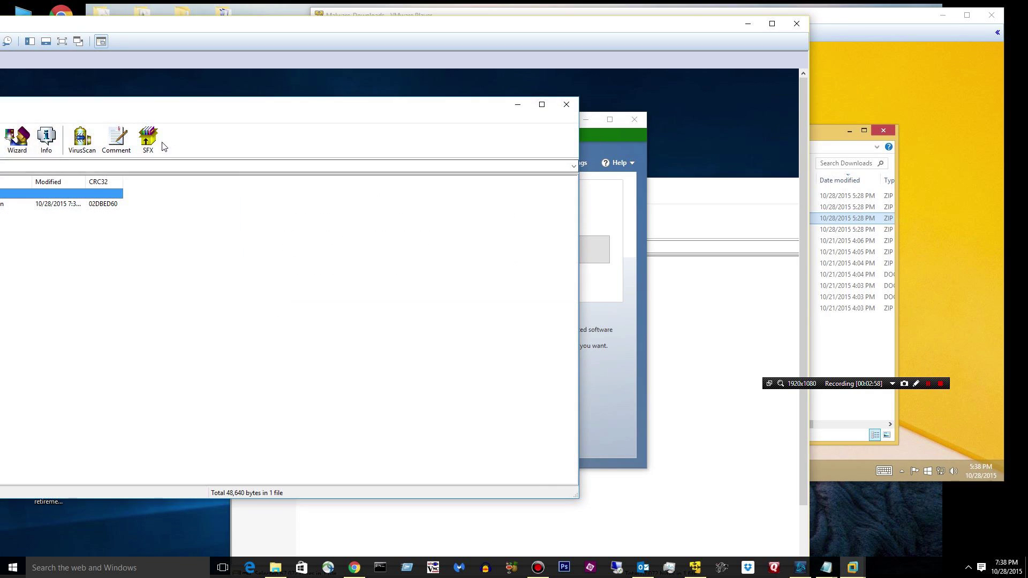
pyautogui.moveTo(222, 113); pyautogui.dragTo(448, 128)
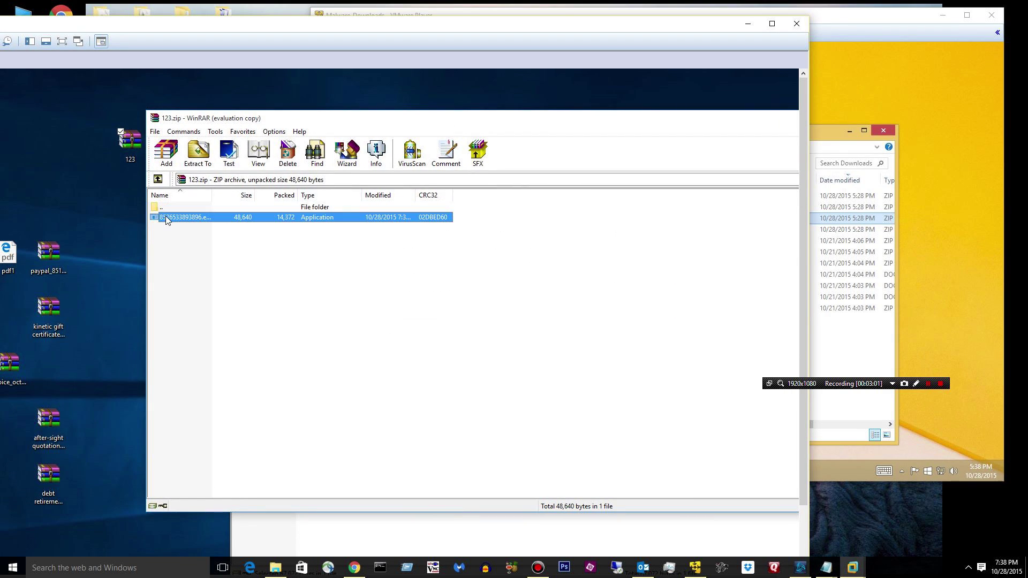
pyautogui.moveTo(166, 216); pyautogui.dragTo(34, 199)
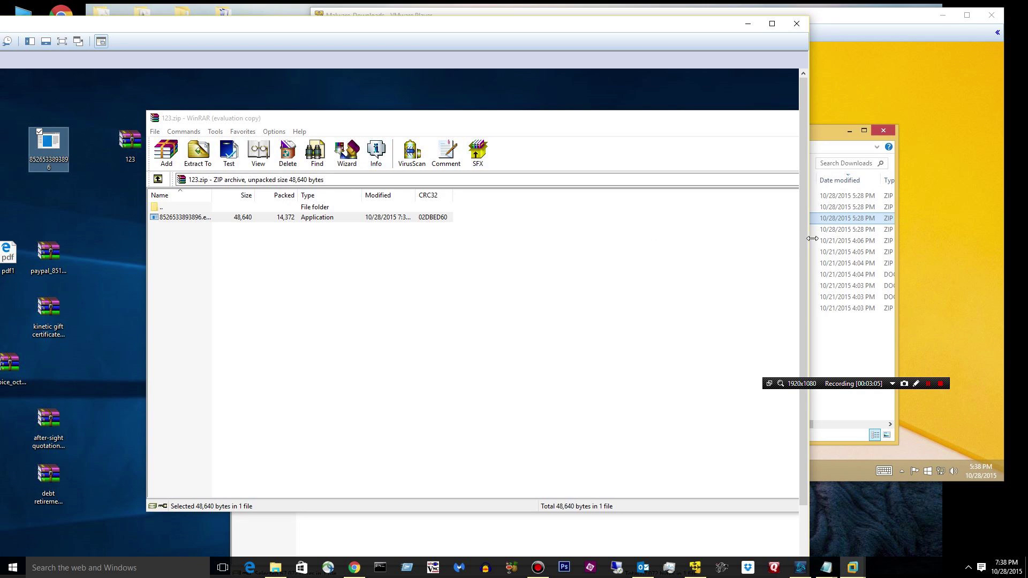
# Close the 123 archive, Windows Defender, and the remaining archive window.
pyautogui.click(798, 188)
pyautogui.scroll(-2, 787, 343)
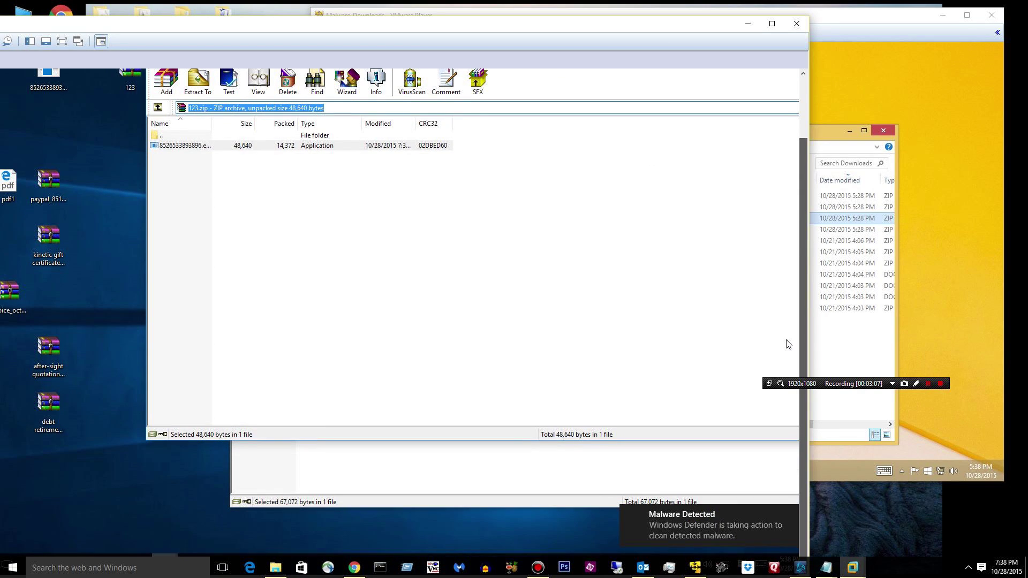
pyautogui.scroll(2, 796, 275)
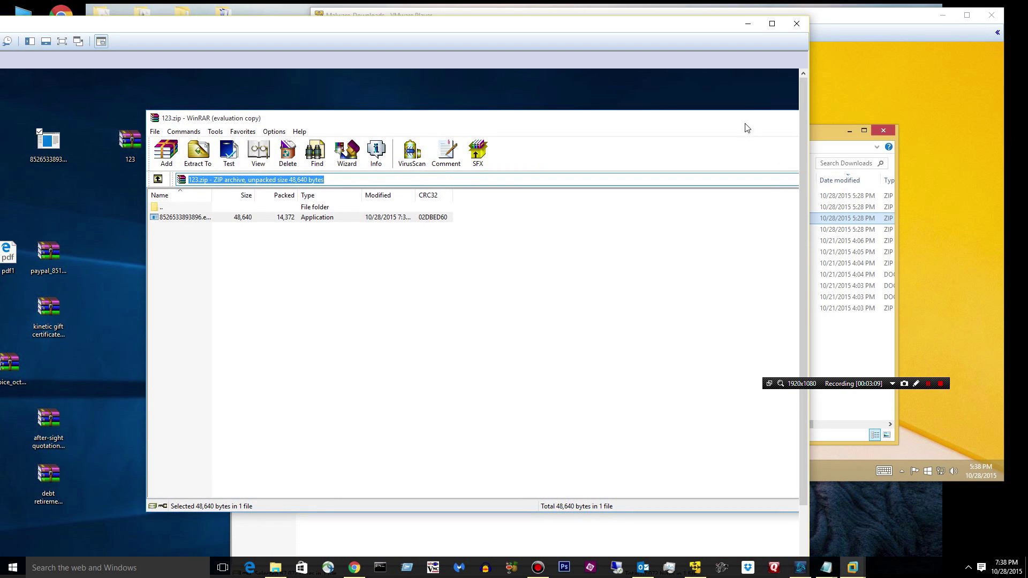
pyautogui.click(387, 171)
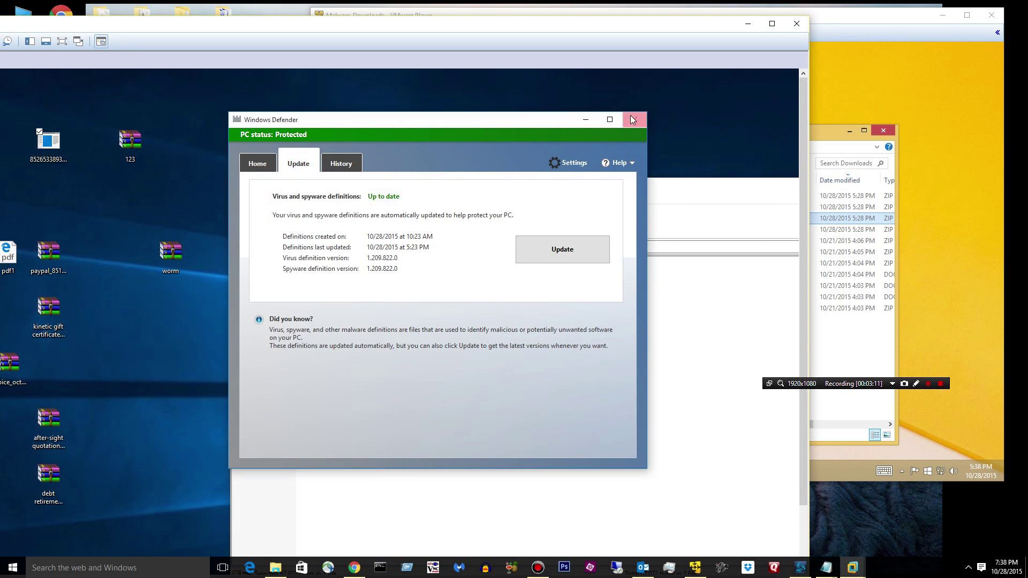
pyautogui.click(631, 119)
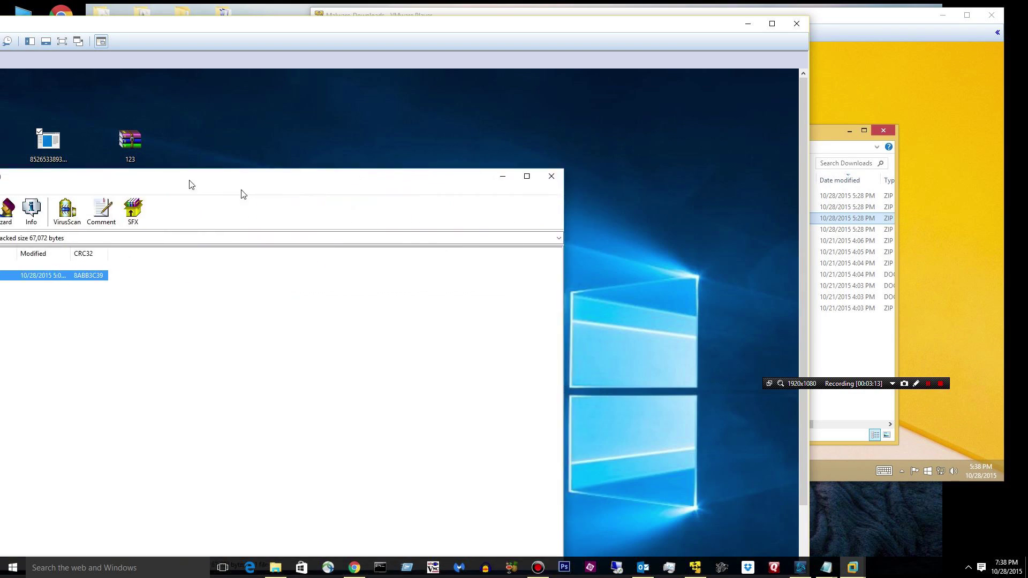
pyautogui.click(578, 182)
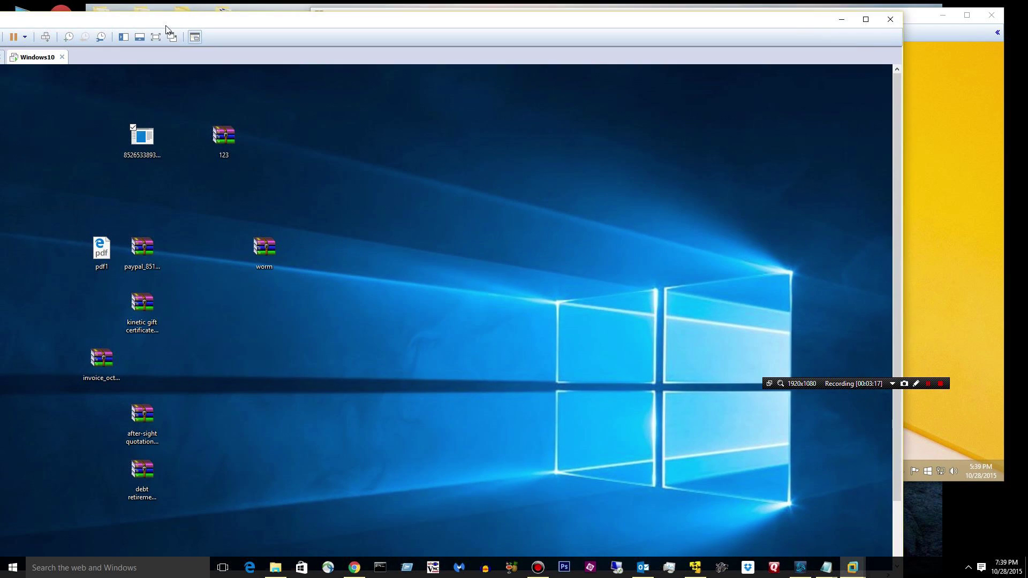
# Put the VM in full screen and dismiss the Defender malware notification.
pyautogui.click(156, 39)
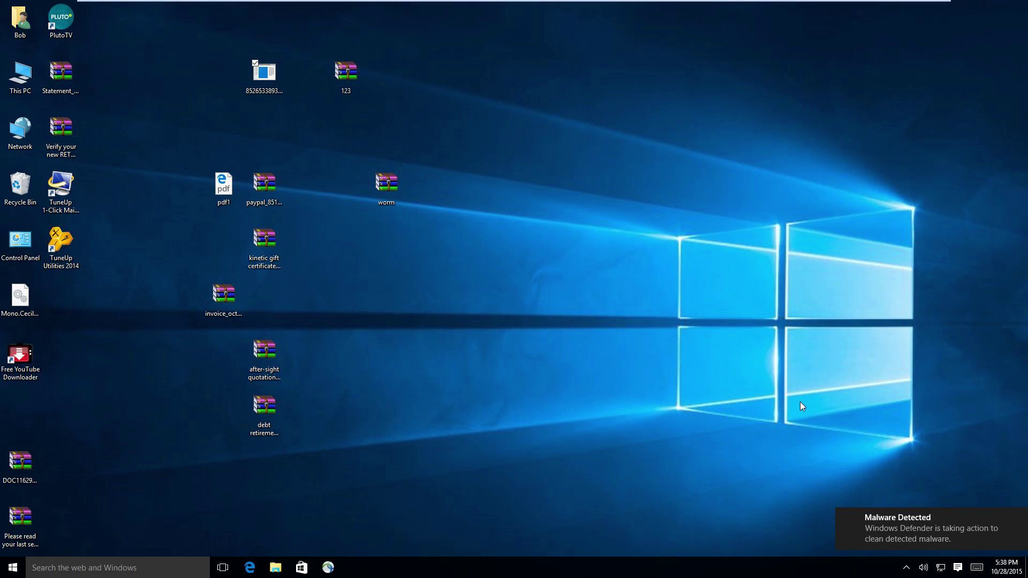
pyautogui.click(905, 566)
pyautogui.click(906, 567)
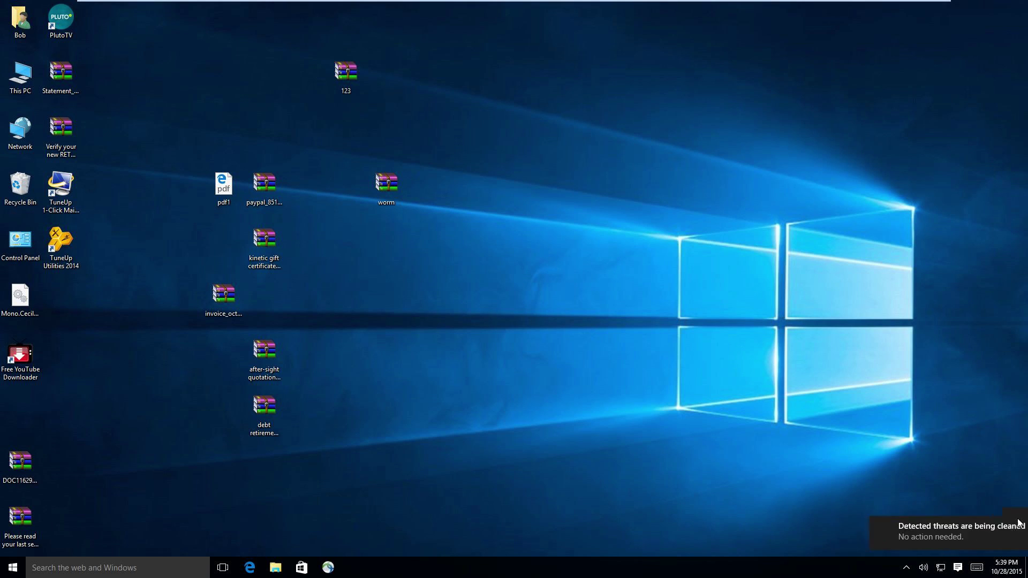
pyautogui.click(1017, 523)
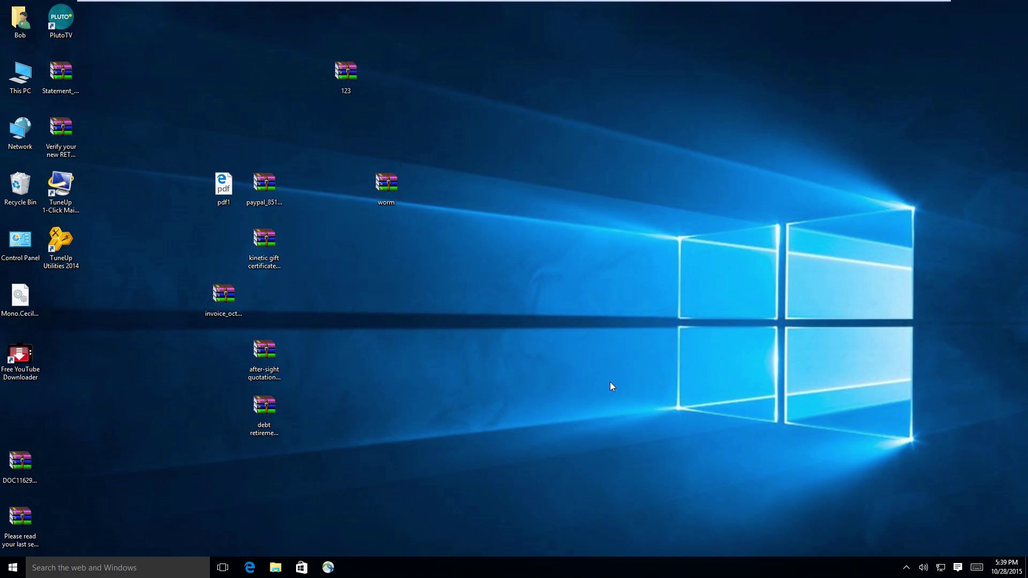
# Find Windows Defender via 'windows de' search and start a Full scan.
pyautogui.click(155, 567)
pyautogui.write('wi')
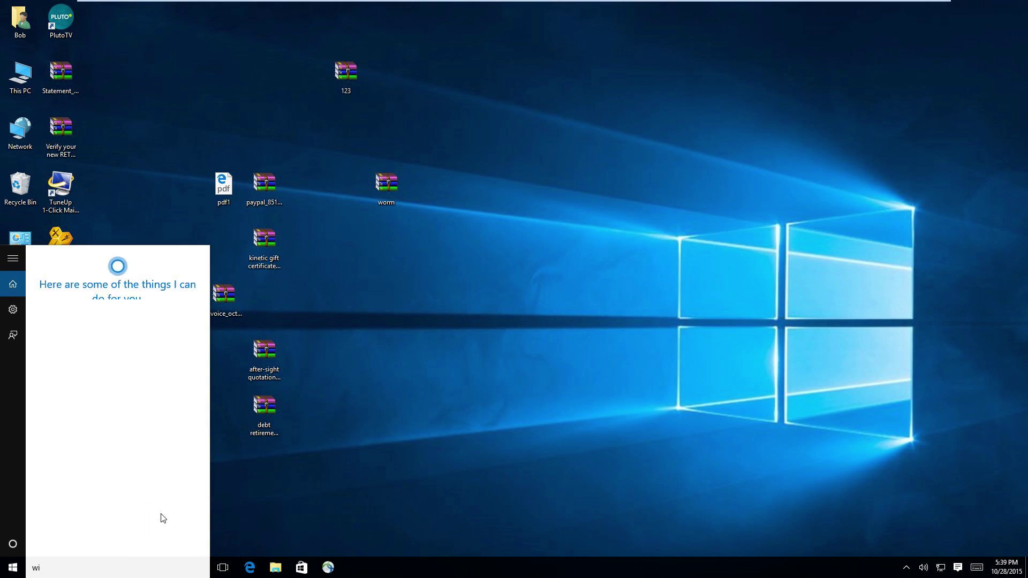
pyautogui.write('ndows de')
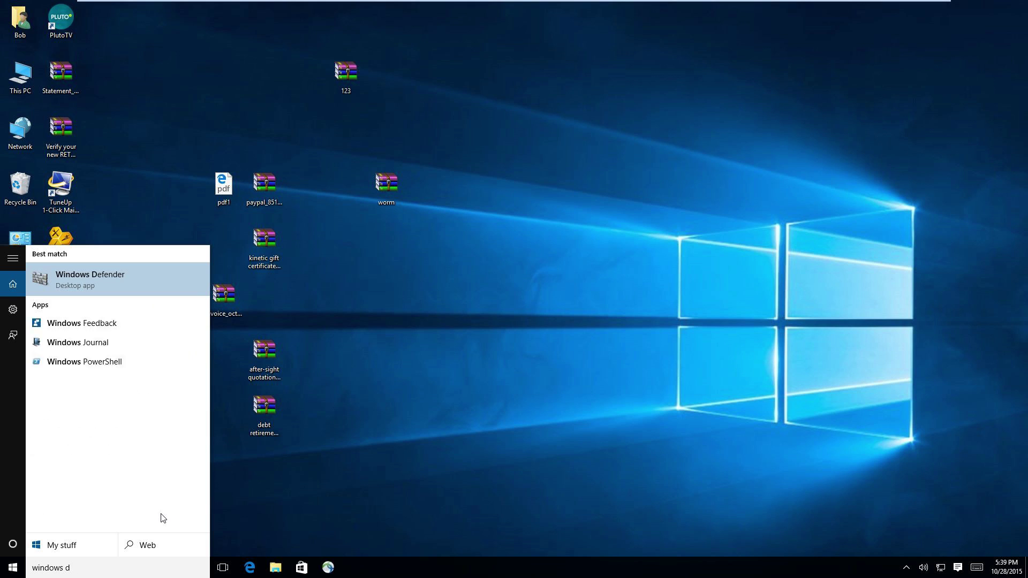
pyautogui.click(61, 279)
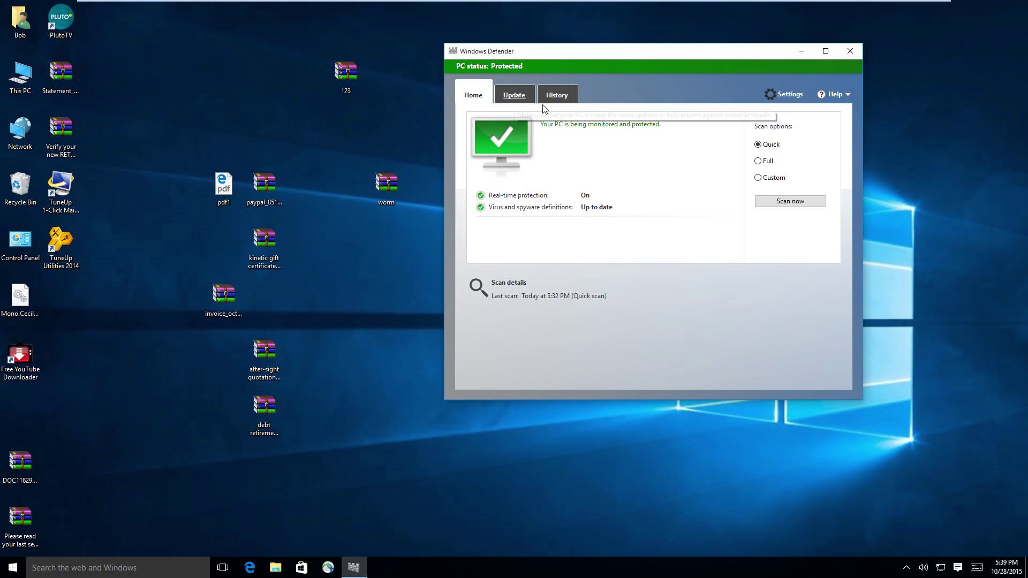
pyautogui.click(770, 161)
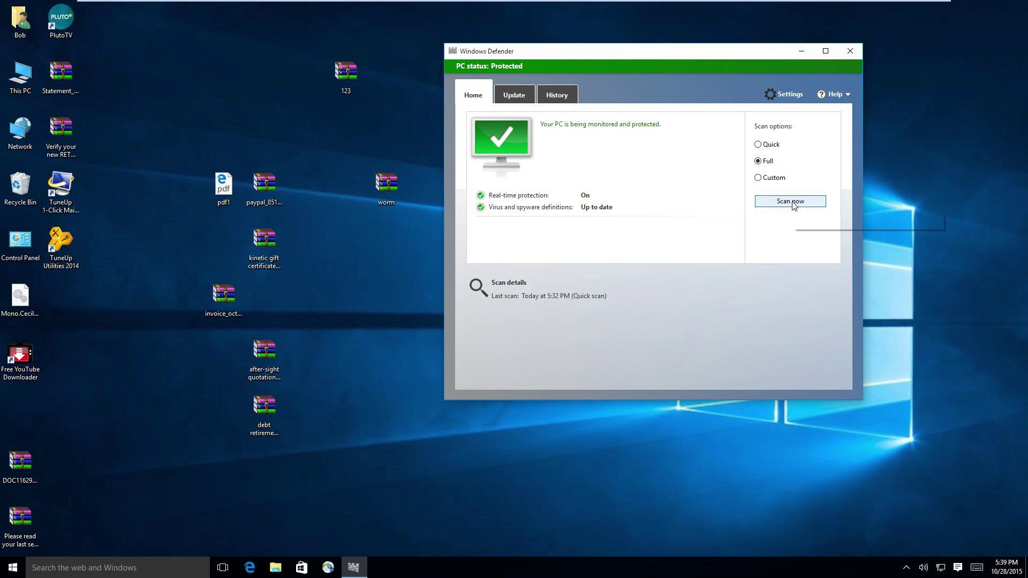
pyautogui.click(791, 202)
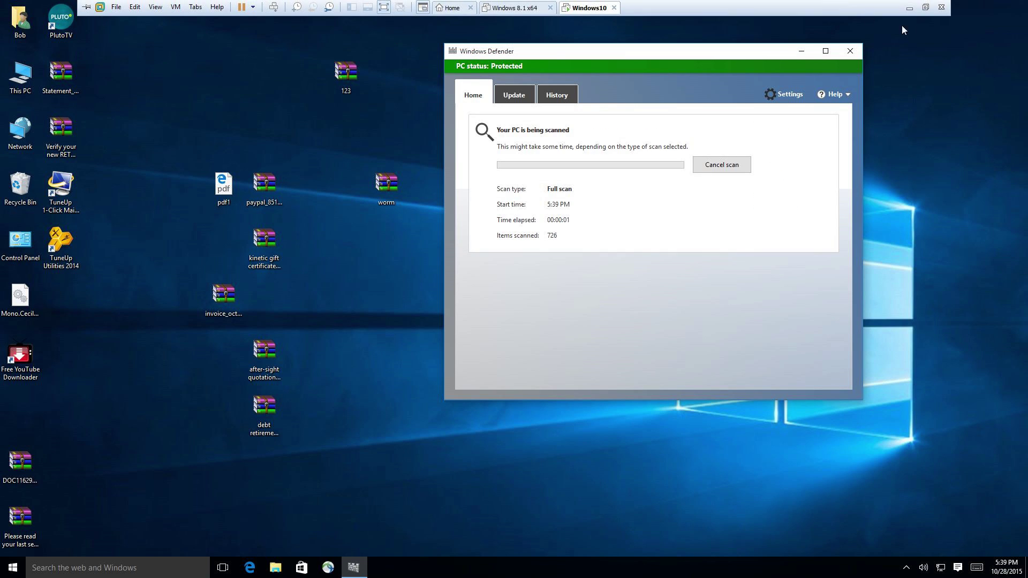
# Switch between windows until the scan finishes on 120175 items with no threats.
pyautogui.click(925, 8)
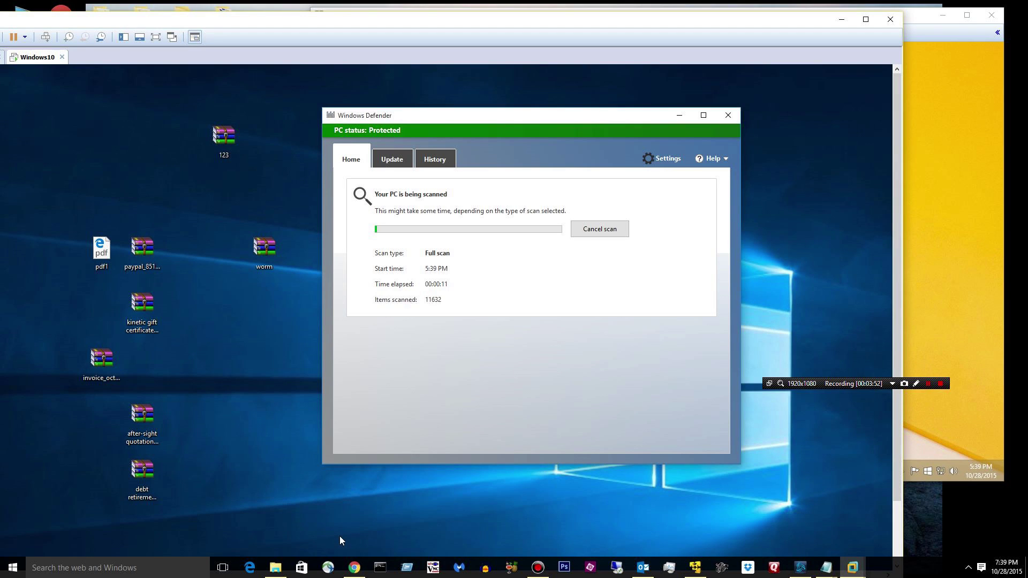
pyautogui.click(347, 572)
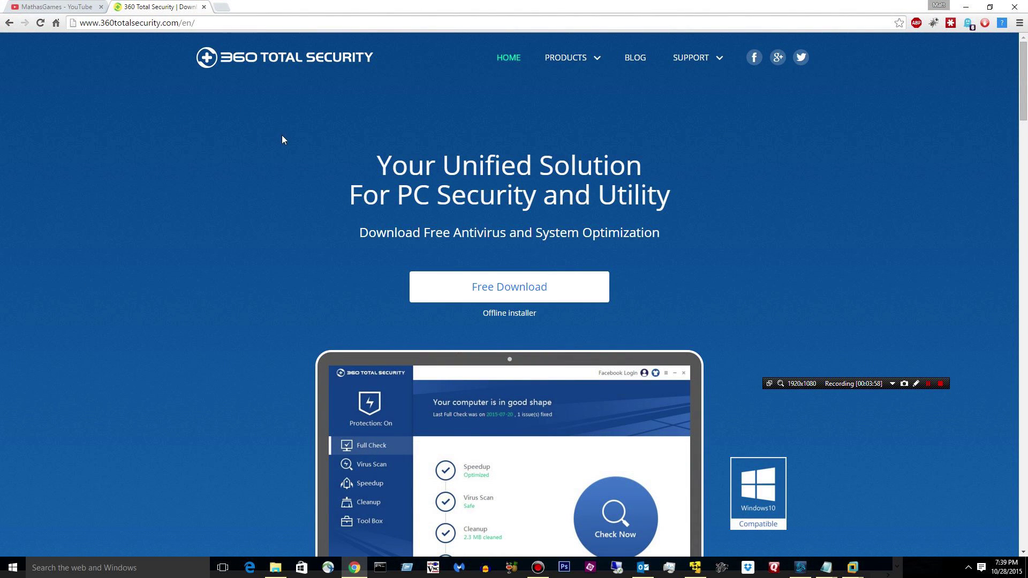
pyautogui.click(954, 10)
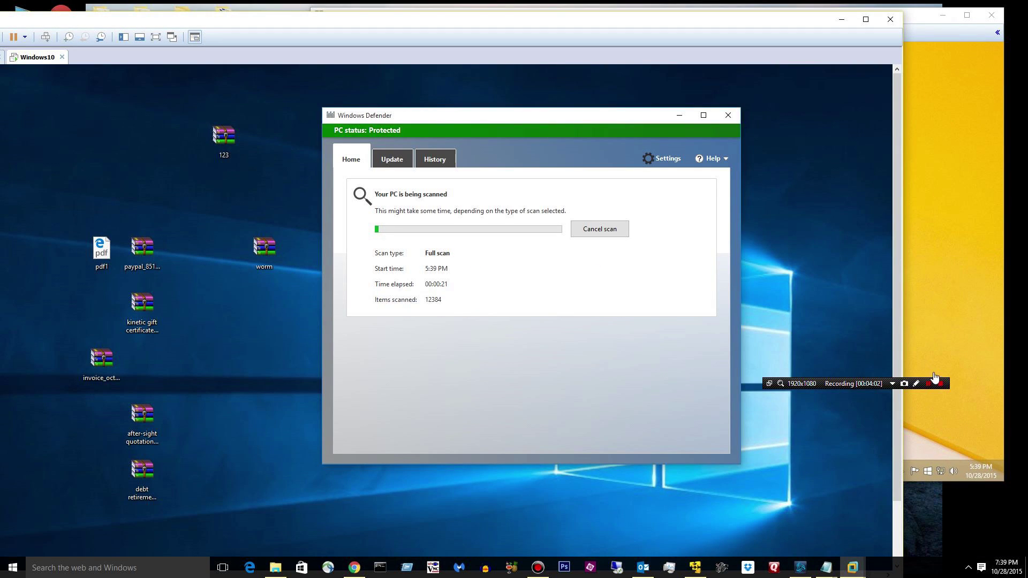
pyautogui.click(927, 383)
pyautogui.click(928, 383)
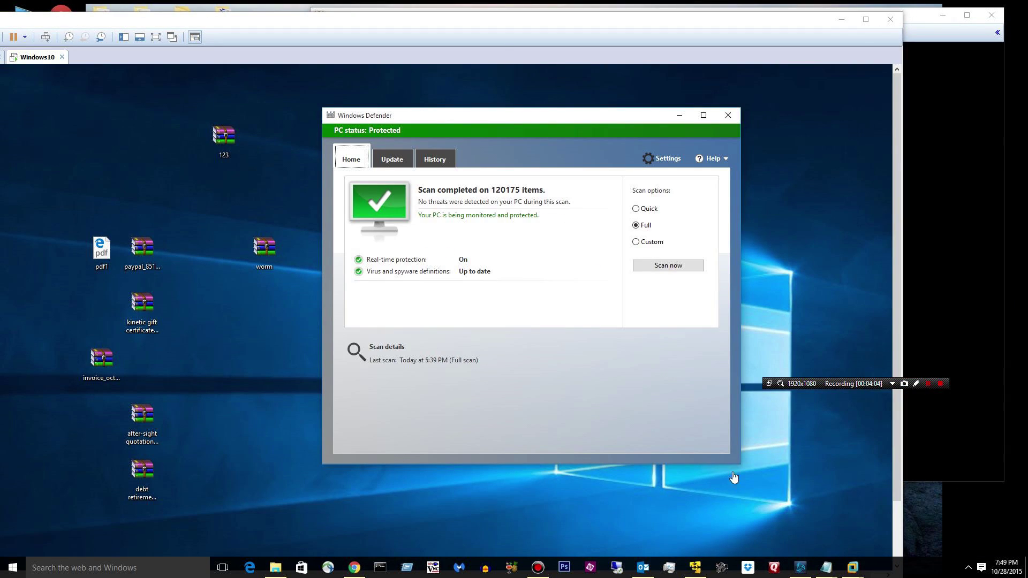
# Restore the VM to full screen, close Windows Defender, and dismiss Edge's can't-open error.
pyautogui.doubleClick(65, 21)
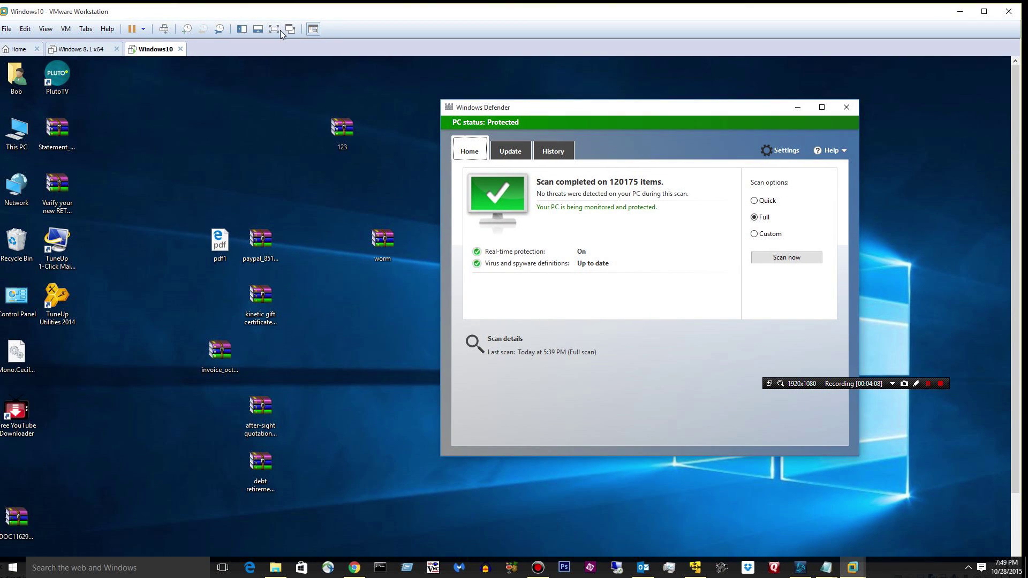
pyautogui.click(274, 32)
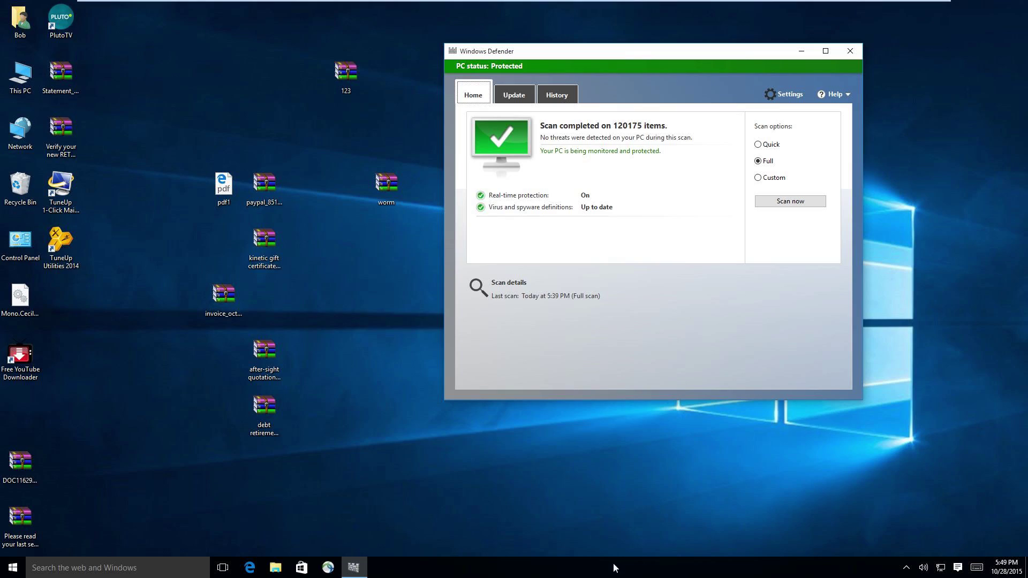
pyautogui.click(543, 477)
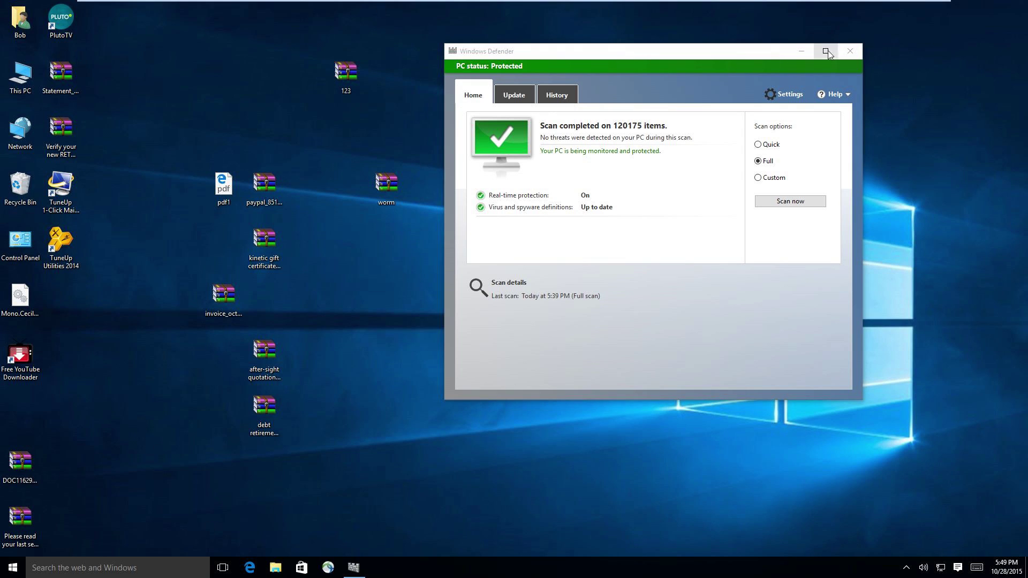
pyautogui.click(847, 54)
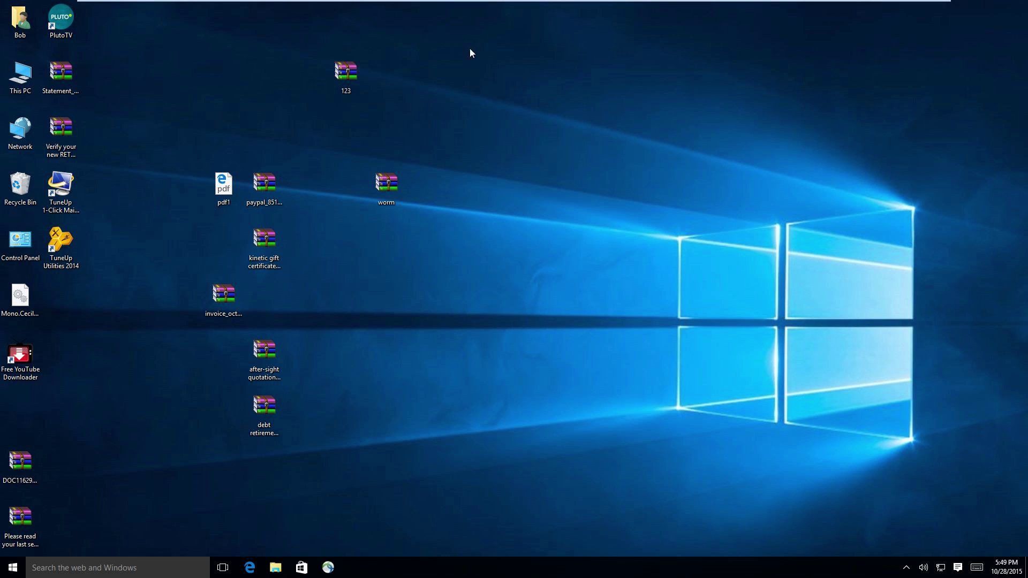
pyautogui.click(248, 568)
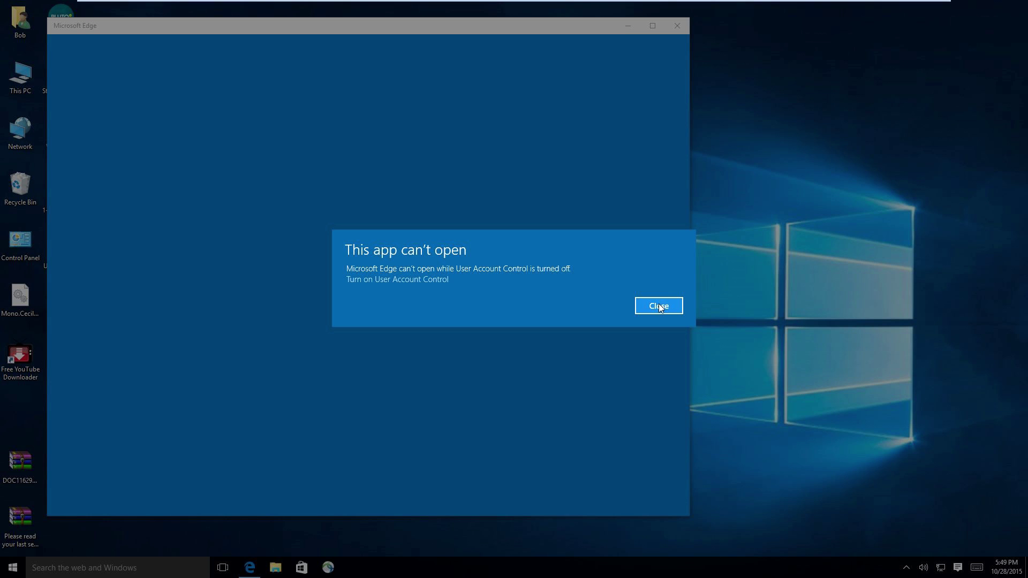
pyautogui.click(659, 306)
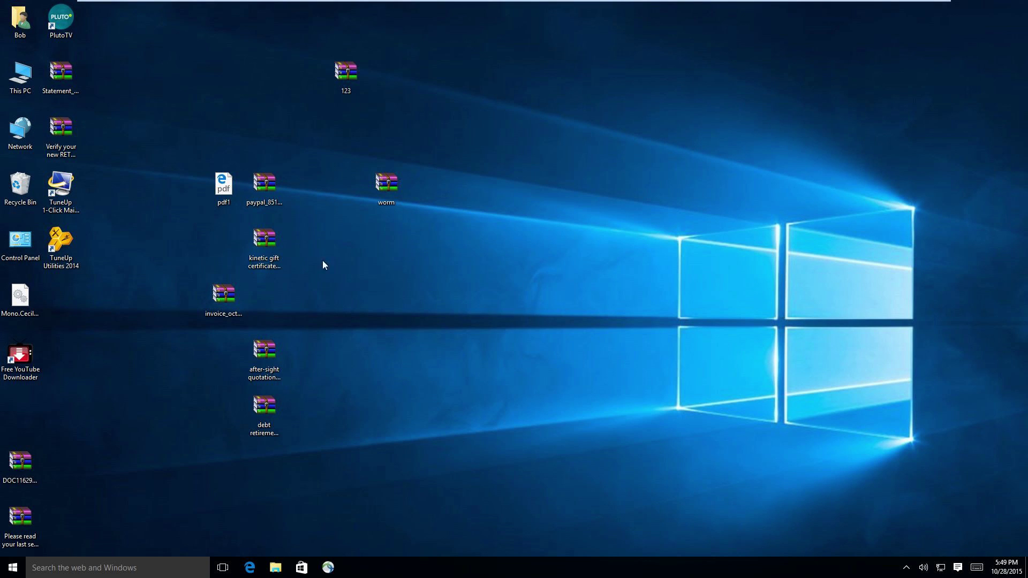
# Launch Internet Explorer through a Start search for 'inter'.
pyautogui.click(12, 568)
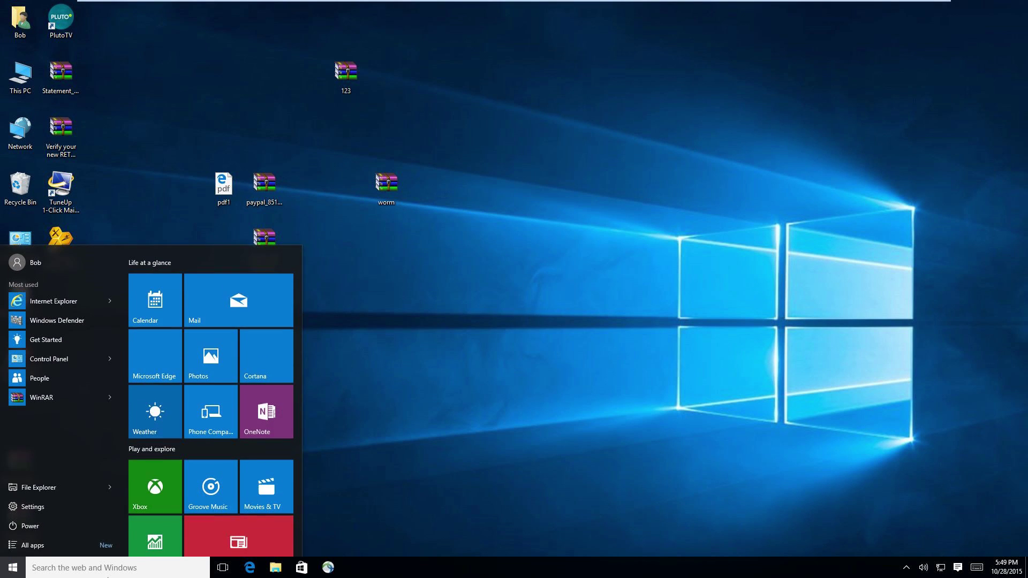
pyautogui.click(108, 567)
pyautogui.write('inter')
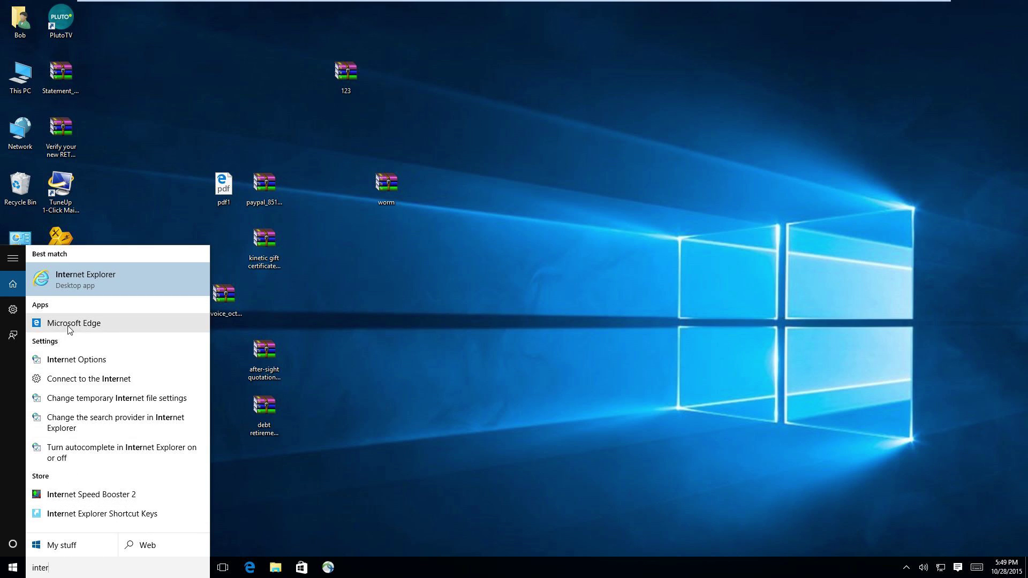
pyautogui.click(80, 285)
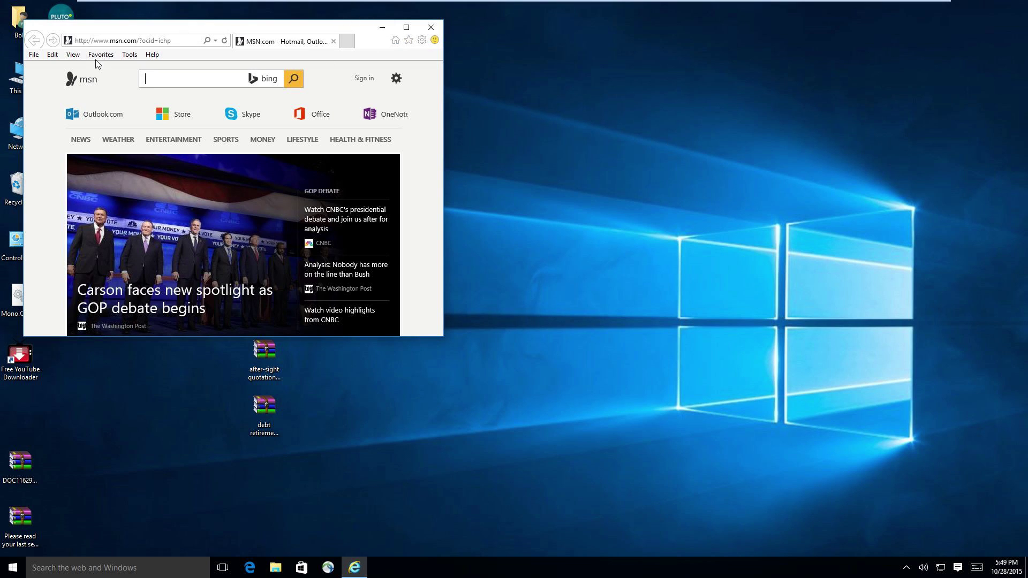
# Search '360 total security' from the address bar and open the official site.
pyautogui.click(187, 42)
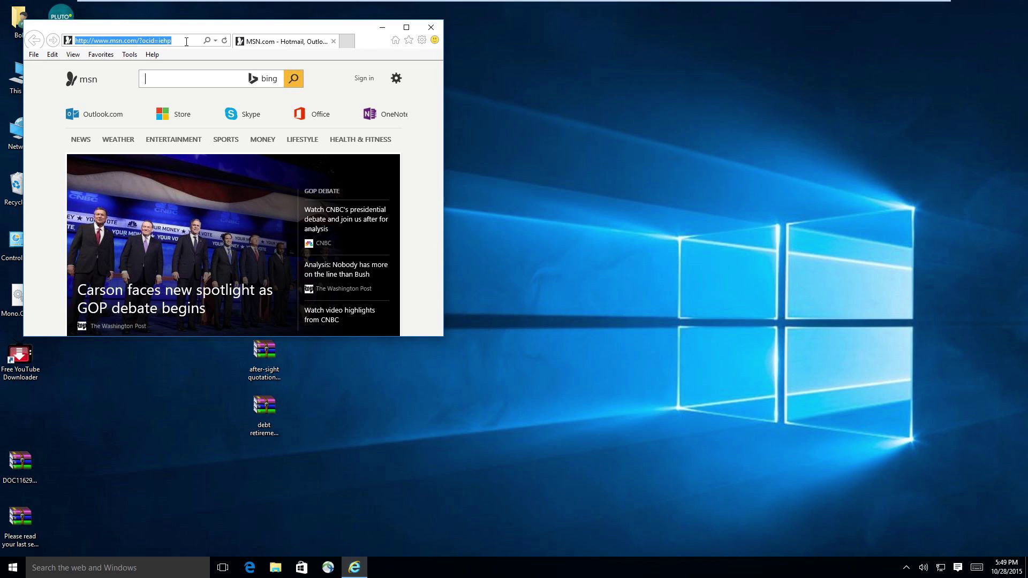
pyautogui.write('369')
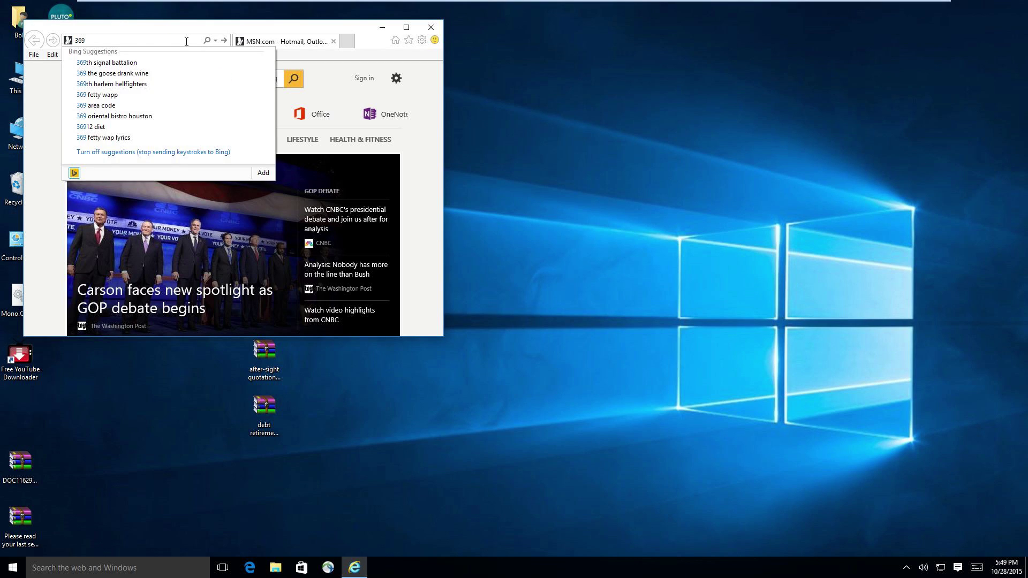
pyautogui.press('BackSpace')
pyautogui.write('0')
pyautogui.write(' toi')
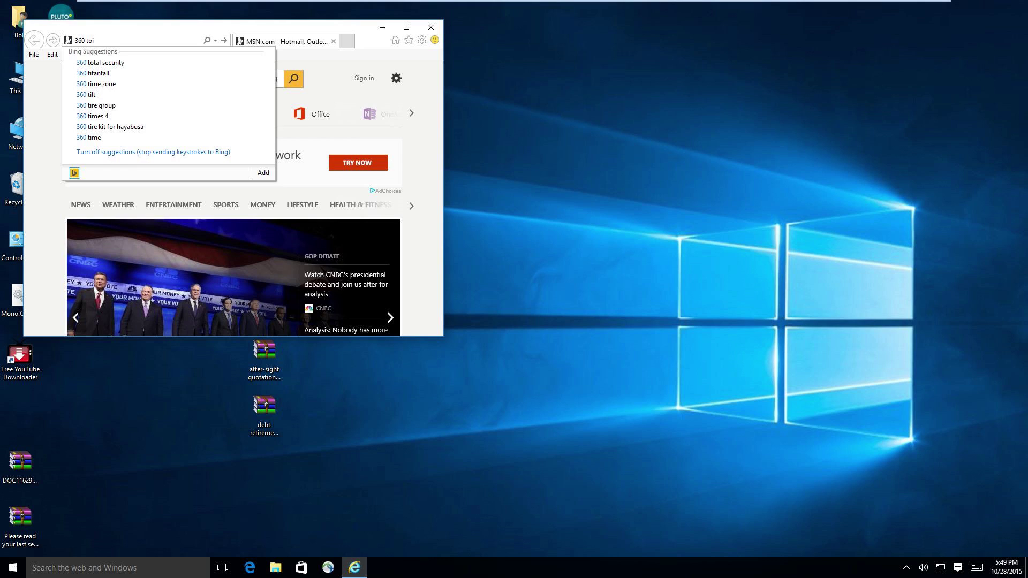
pyautogui.press('Down')
pyautogui.press('Return')
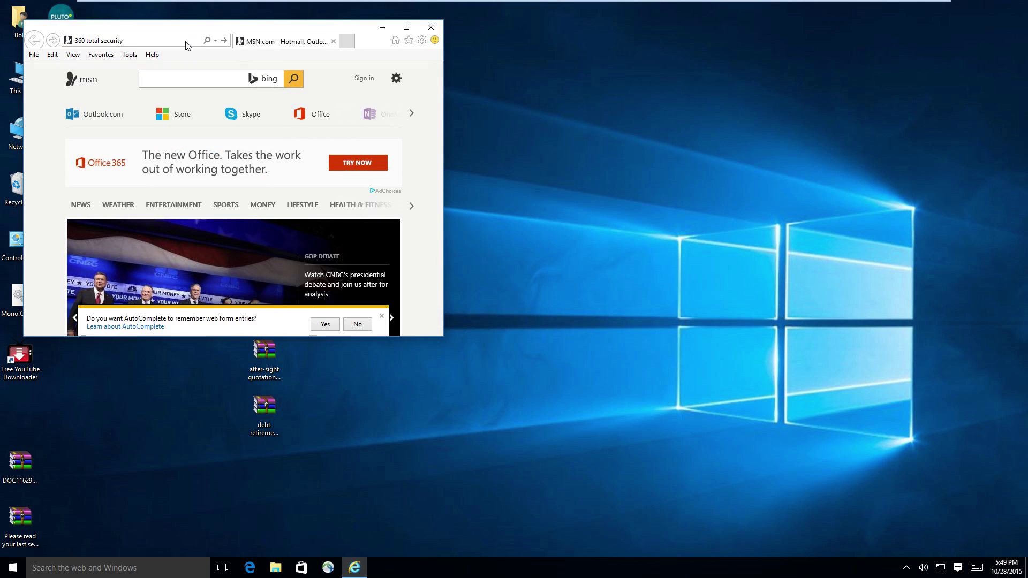
pyautogui.click(163, 206)
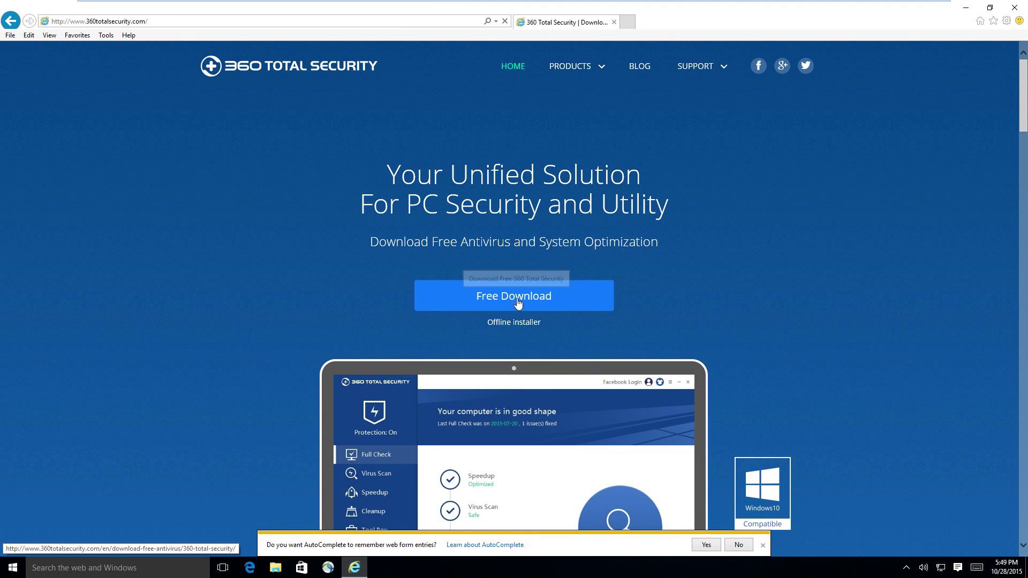
# Start the free 360 Total Security download, reaching the 360TS_Setup_Mini installer prompt.
pyautogui.click(510, 299)
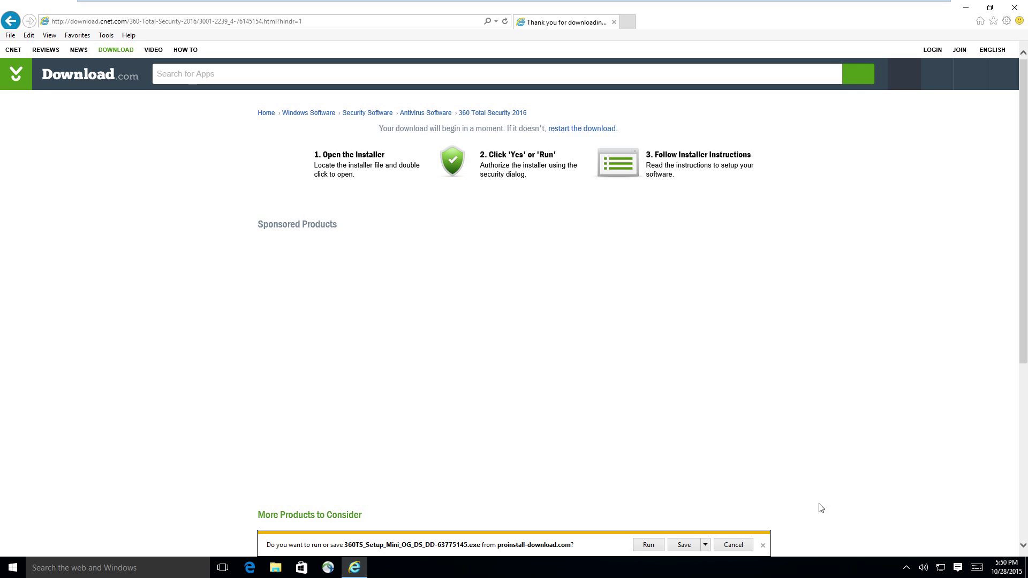
# Run the installer, get past the Yahoo and Malware Protection Live offers, then dismiss the download error.
pyautogui.click(648, 546)
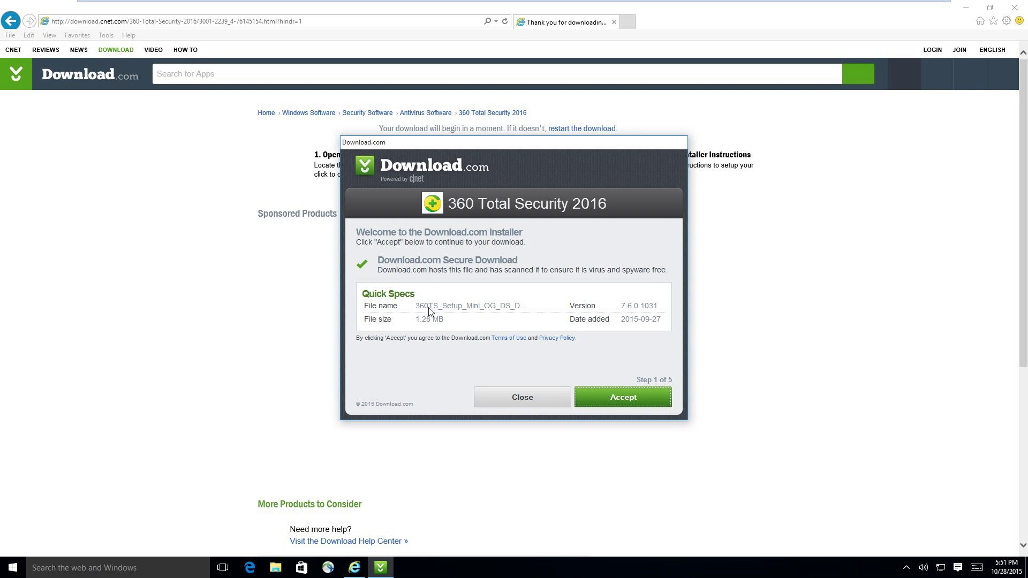
pyautogui.click(631, 397)
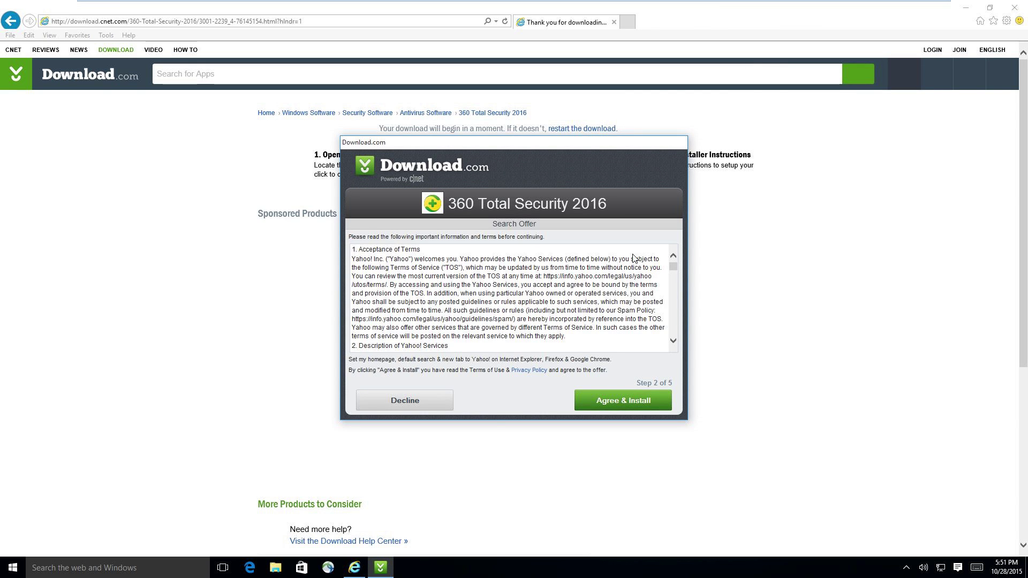
pyautogui.click(646, 399)
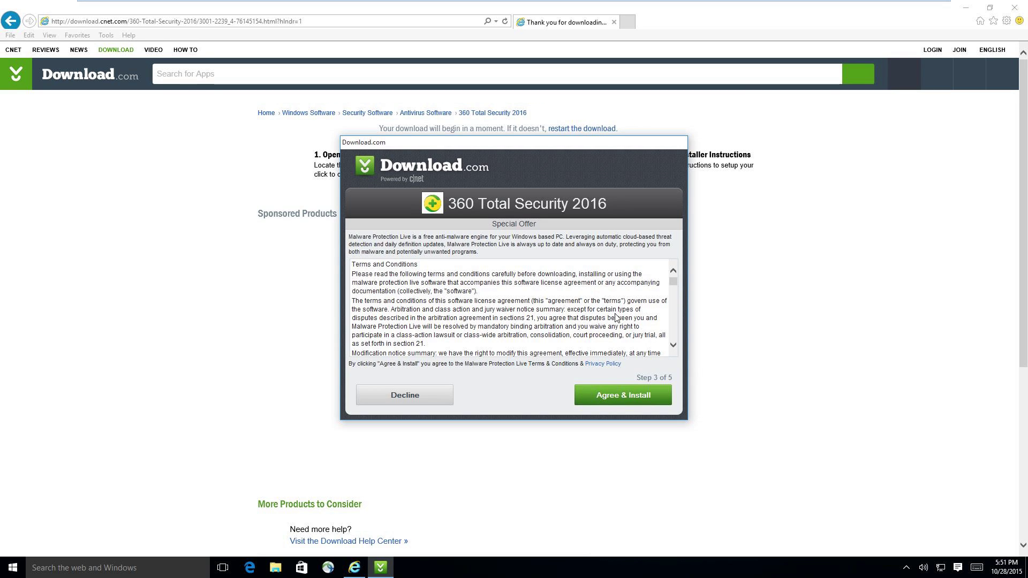
pyautogui.click(632, 395)
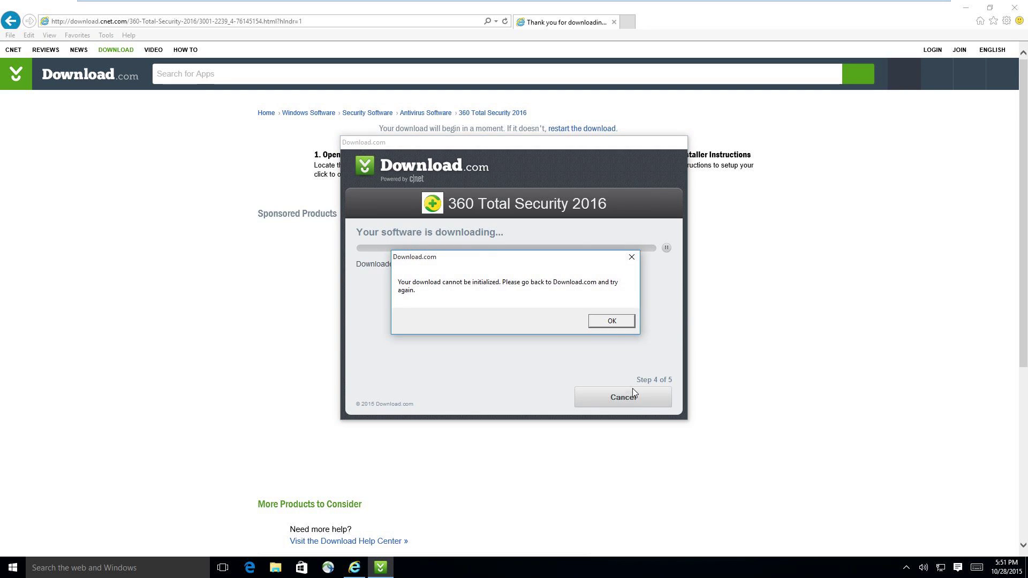
pyautogui.click(612, 326)
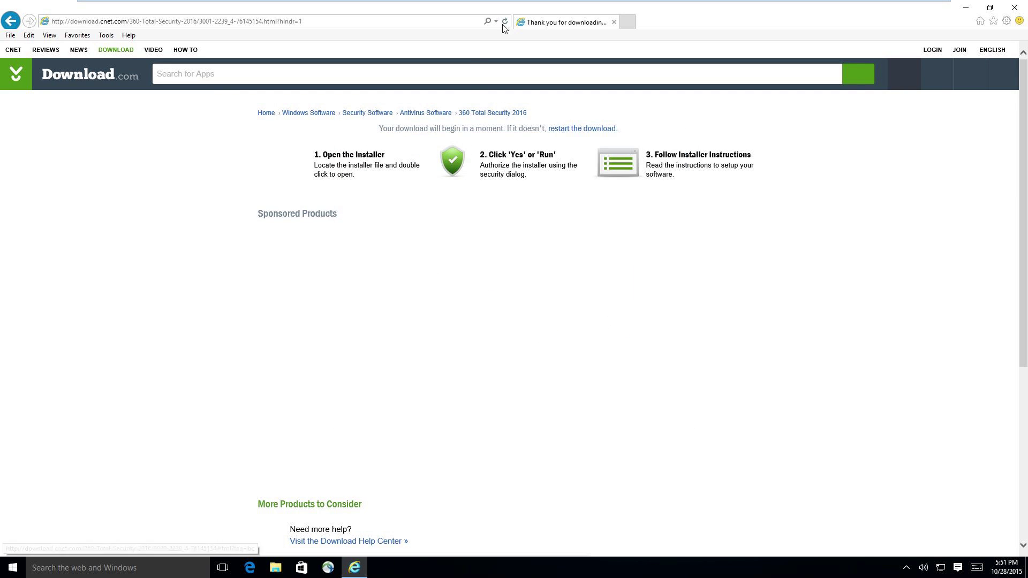
# Load the Google homepage from Internet Explorer's address bar.
pyautogui.click(278, 22)
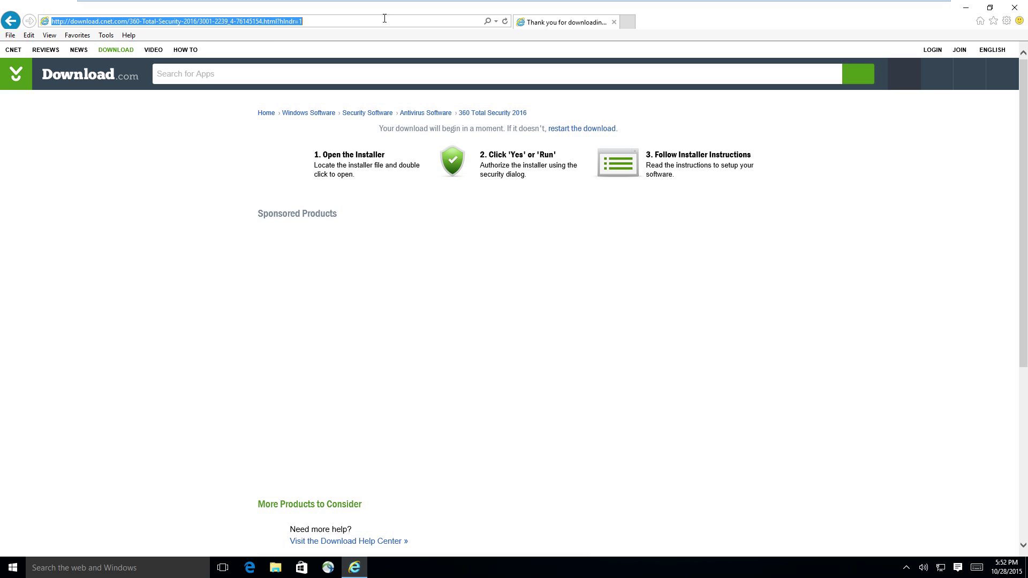
pyautogui.write('g')
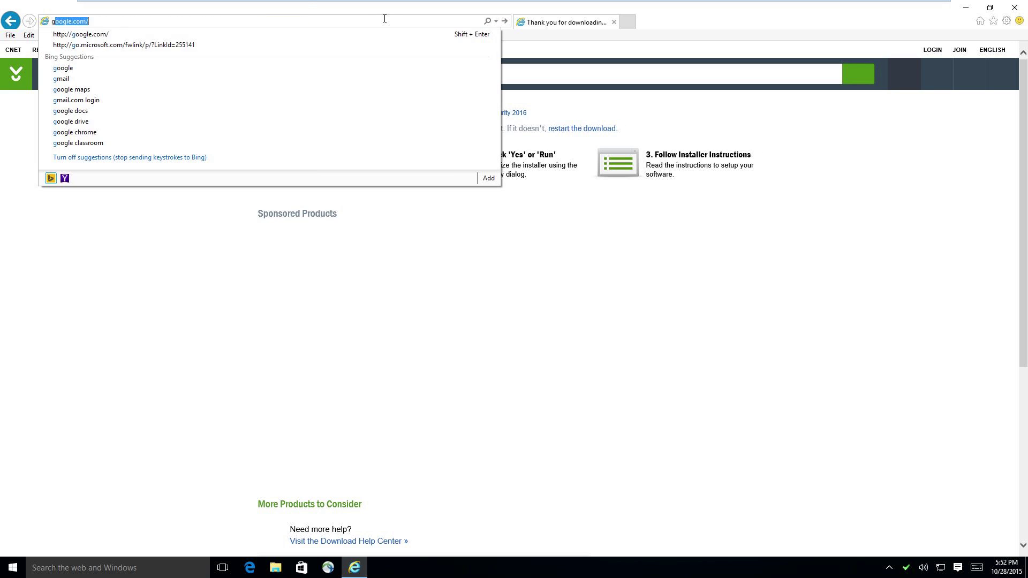
pyautogui.press('BackSpace')
pyautogui.press('BackSpace')
pyautogui.write('i')
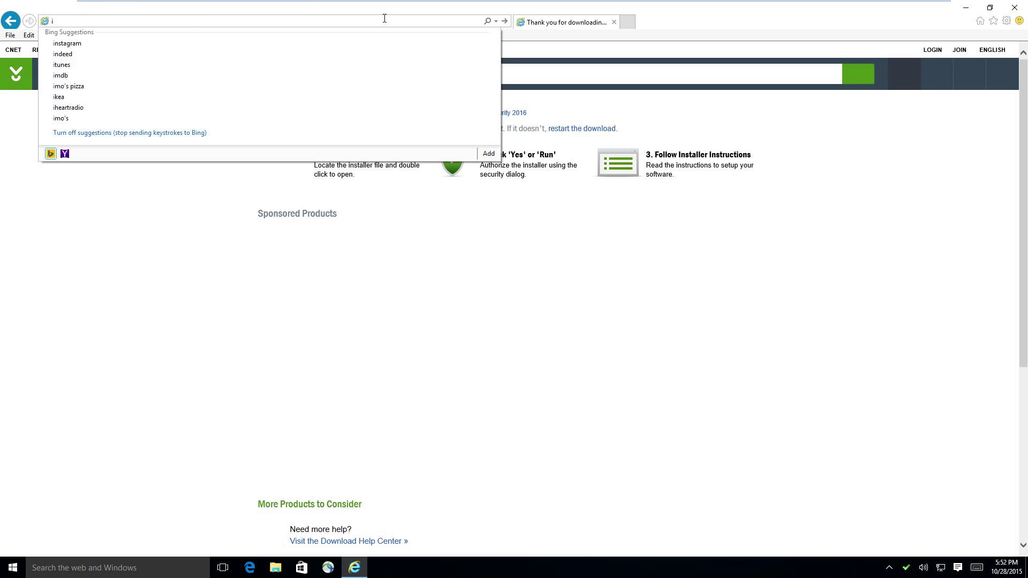
pyautogui.press('BackSpace')
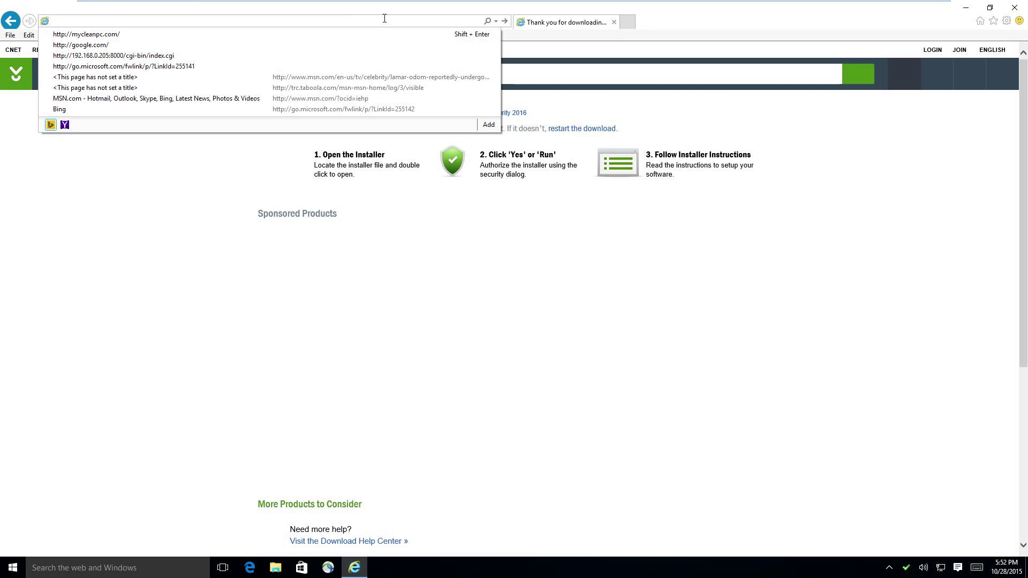
pyautogui.write('google.com/')
pyautogui.press('Return')
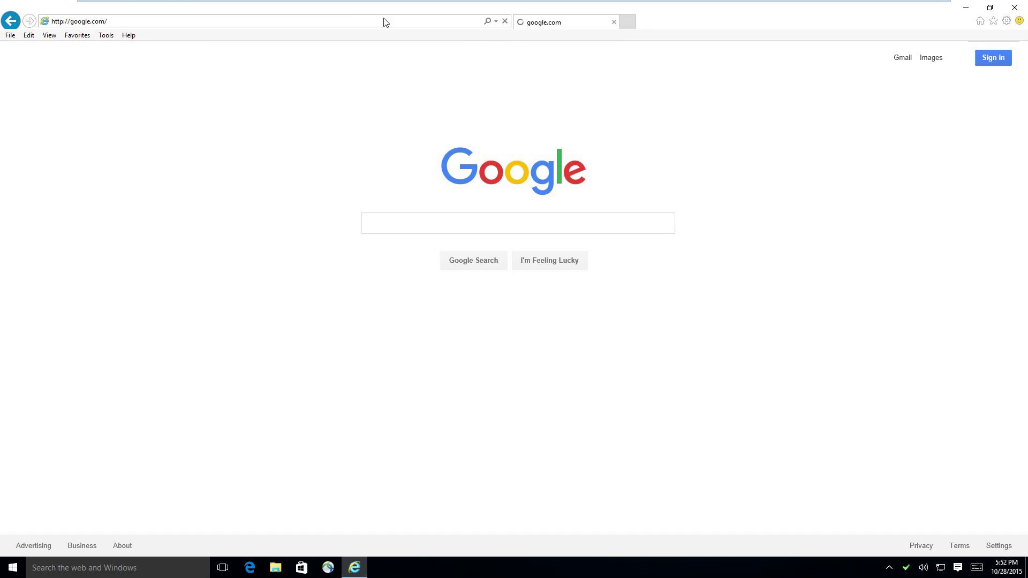
# Search '360 total security', open 360totalsecurity.com, and run the downloaded offline installer.
pyautogui.write('360 ')
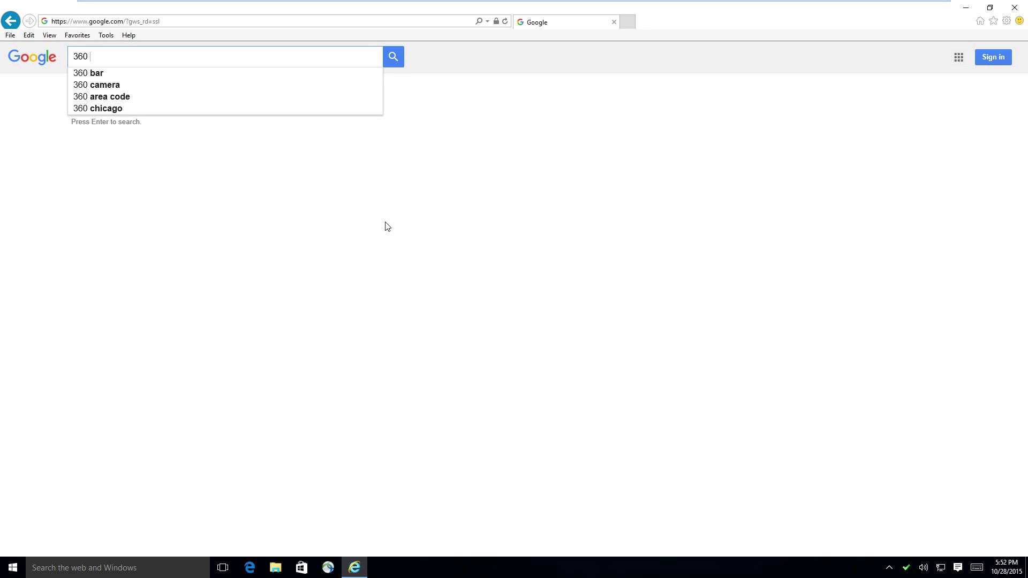
pyautogui.write('tot')
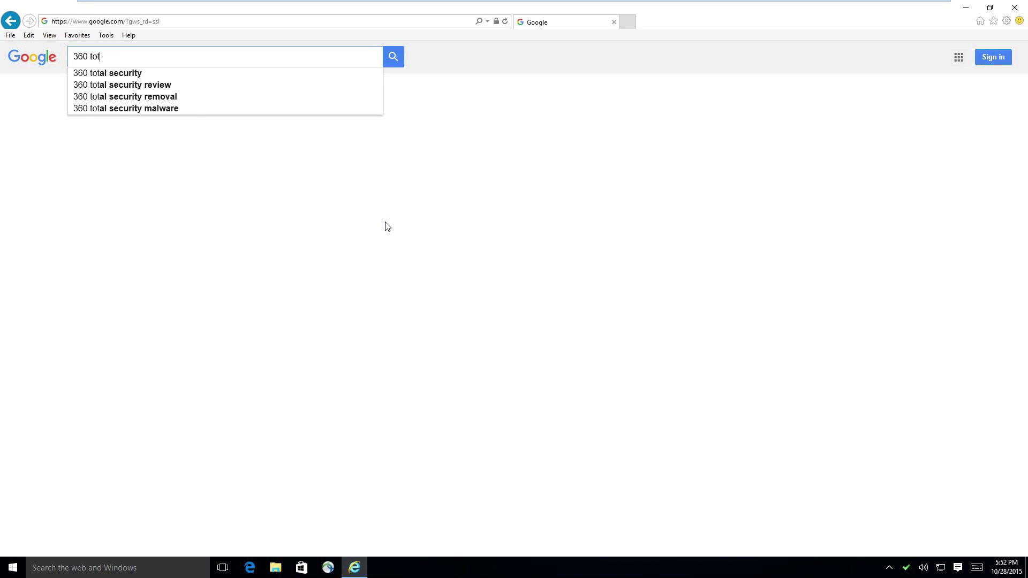
pyautogui.press('Down')
pyautogui.press('Return')
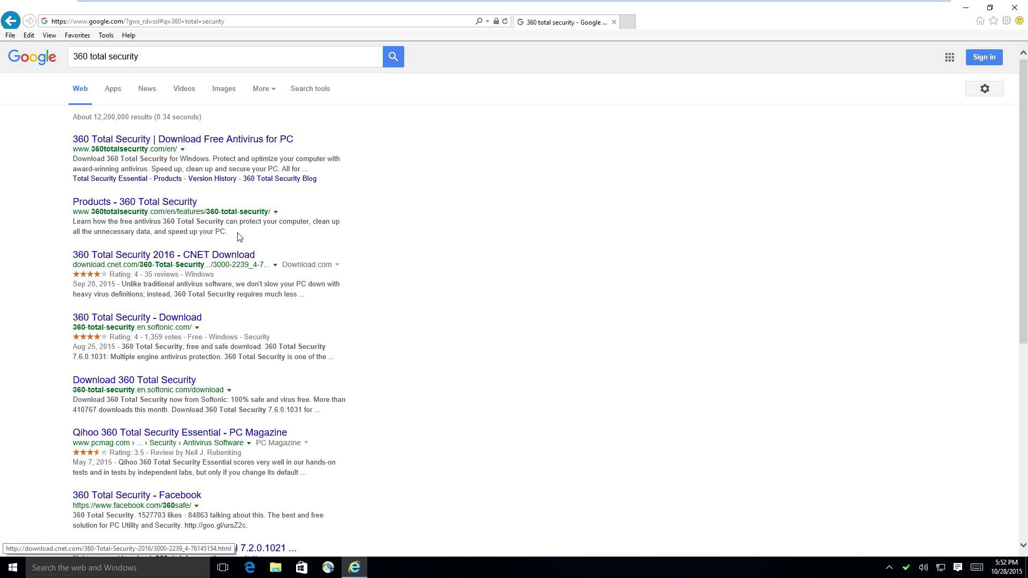
pyautogui.click(231, 141)
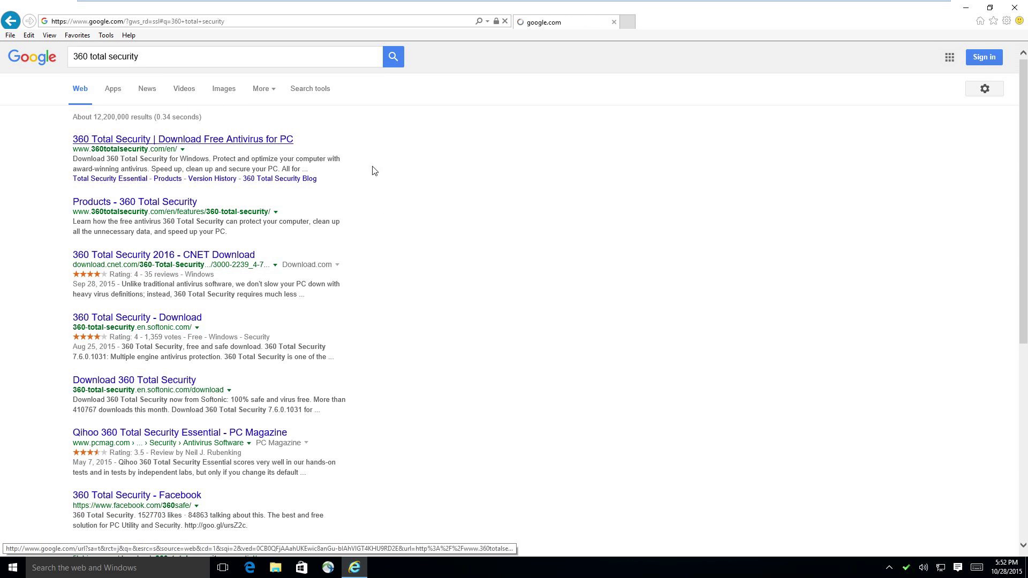
pyautogui.scroll(-10, 744, 154)
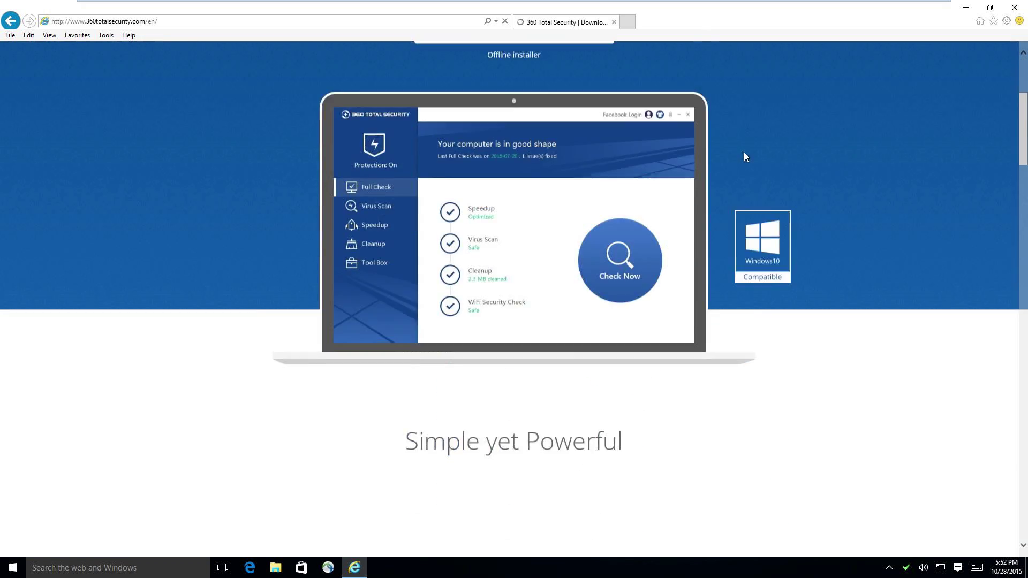
pyautogui.scroll(10, 758, 142)
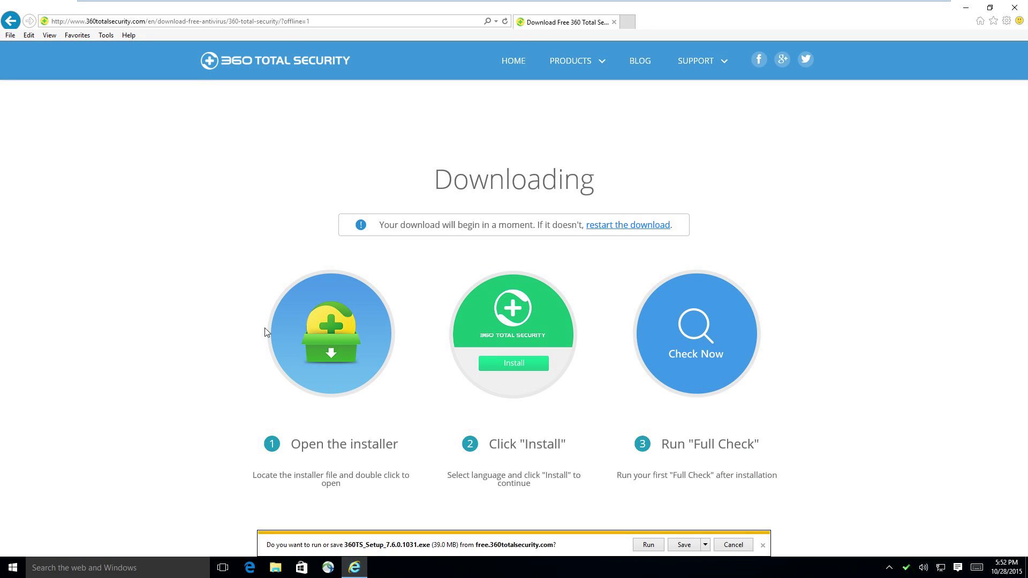
pyautogui.click(647, 545)
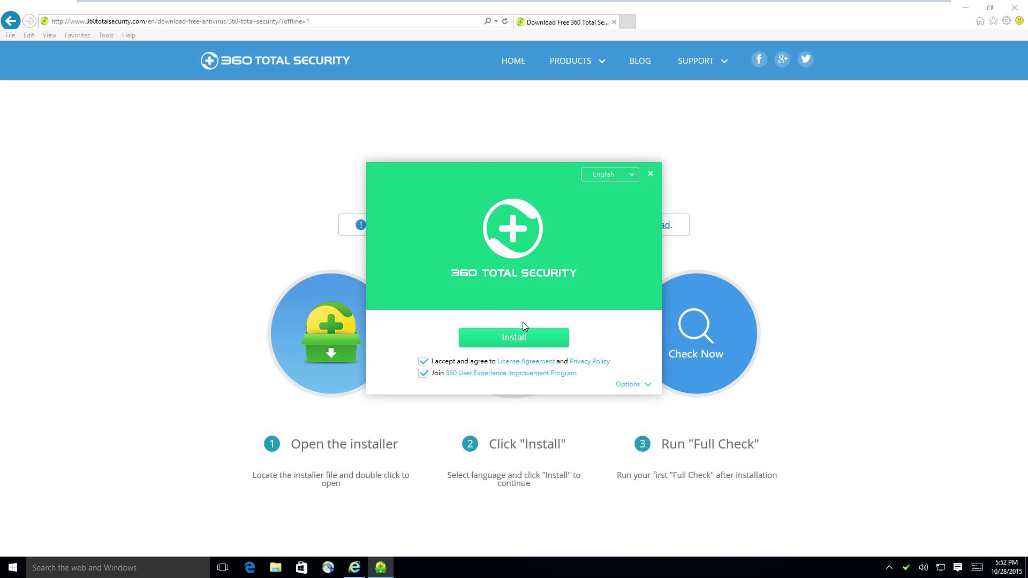
# Install 360 Total Security 7.6 into C:\Program Files (x86)\360\Total Security, then minimize Internet Explorer.
pyautogui.click(630, 386)
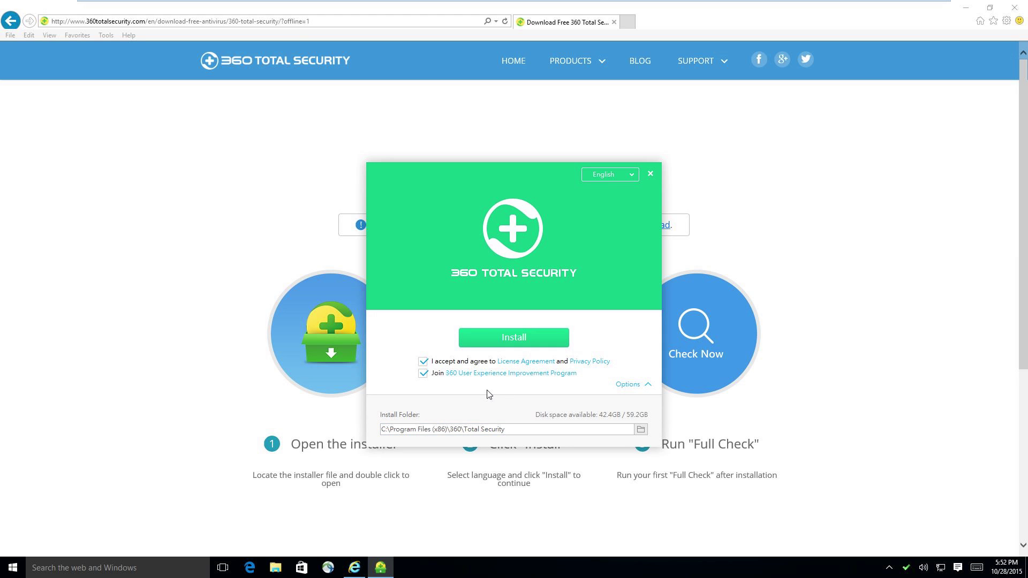
pyautogui.click(503, 336)
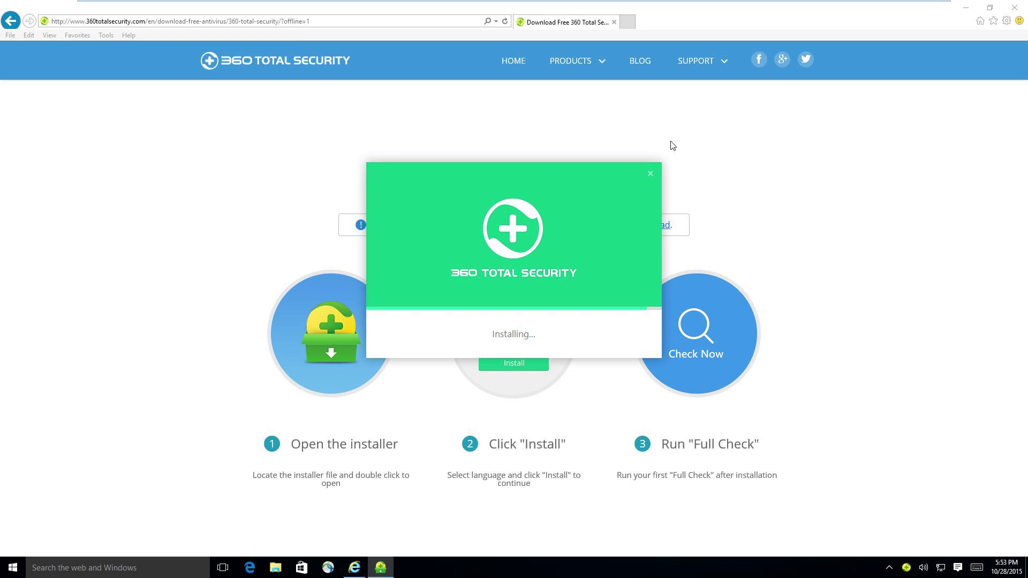
pyautogui.moveTo(369, 573)
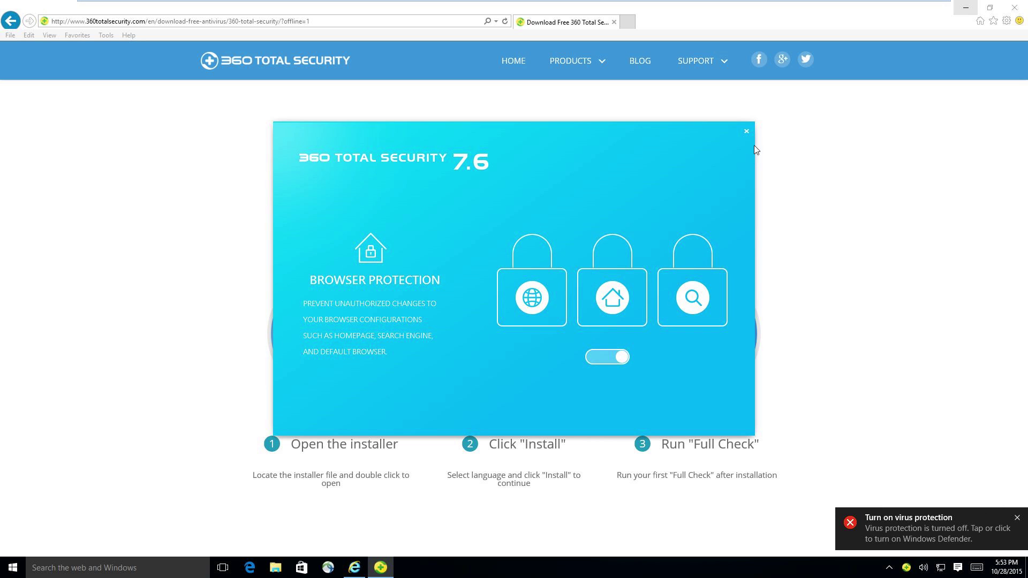
pyautogui.click(965, 7)
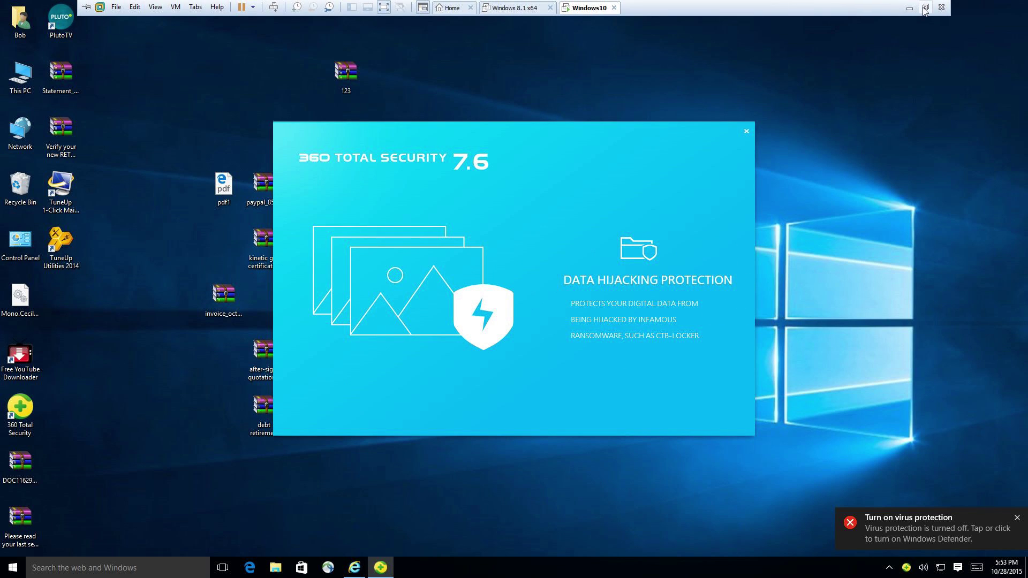
# Exit VMware fullscreen and browse the Full Check, Speedup and Virus Scan pages.
pyautogui.click(924, 11)
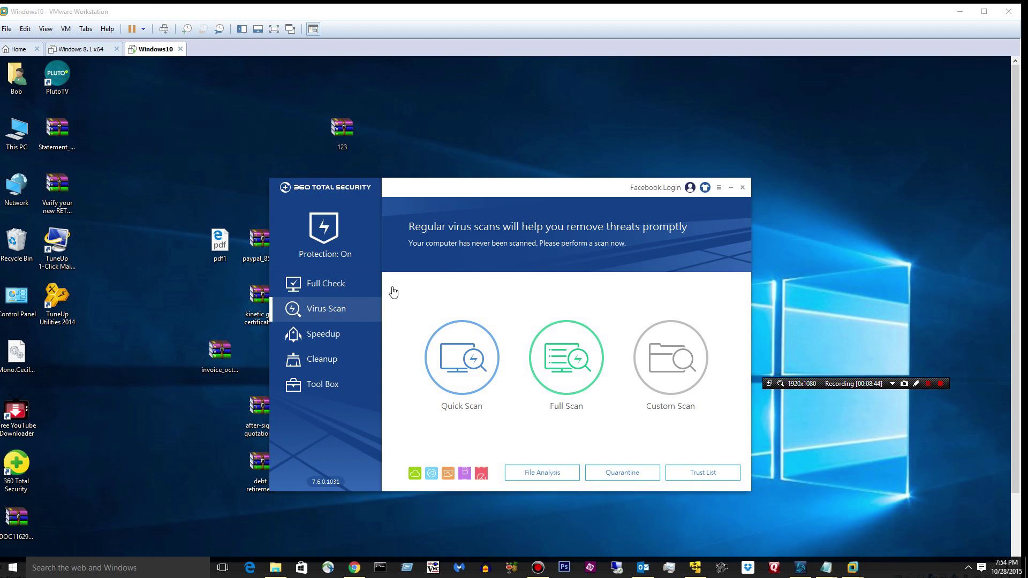
pyautogui.click(342, 289)
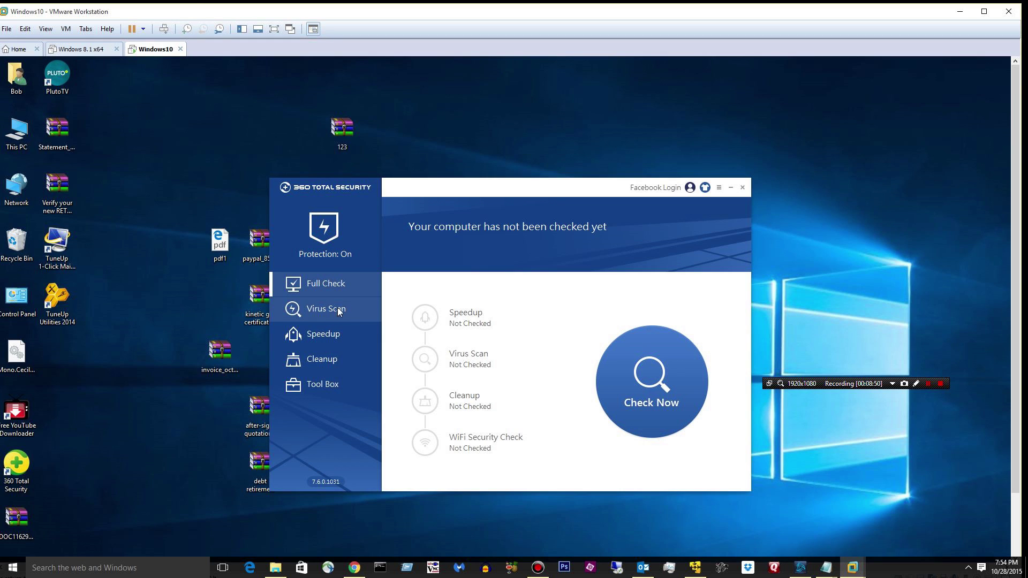
pyautogui.click(321, 332)
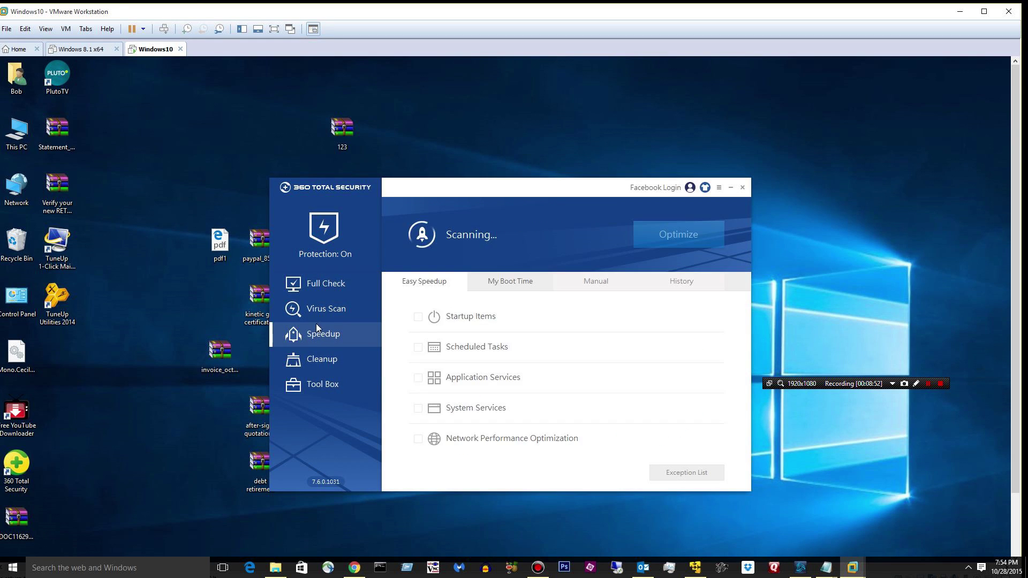
pyautogui.click(317, 306)
pyautogui.click(328, 285)
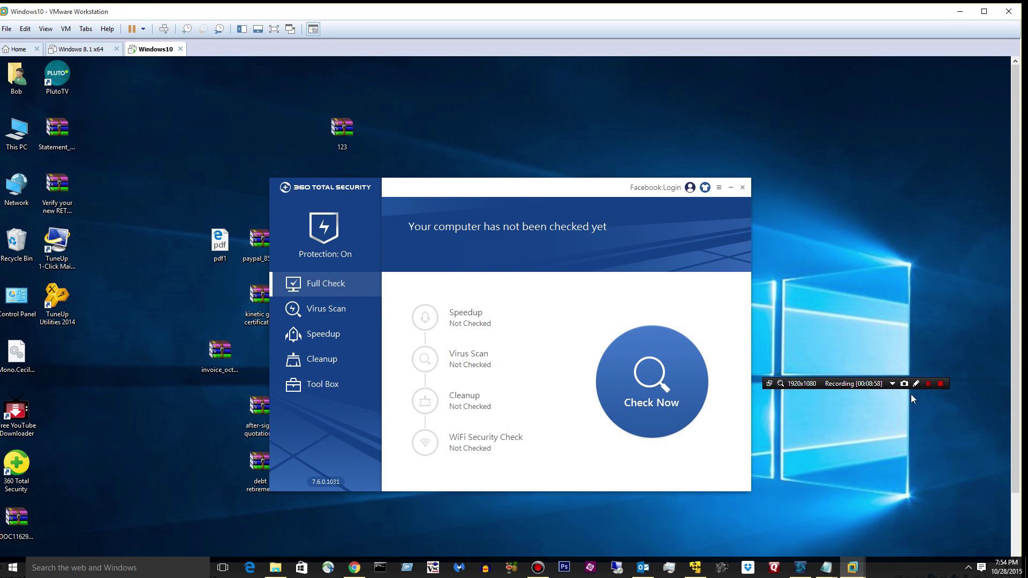
# Try the Balanced and Performance protection modes, then return to Full Check.
pyautogui.click(927, 383)
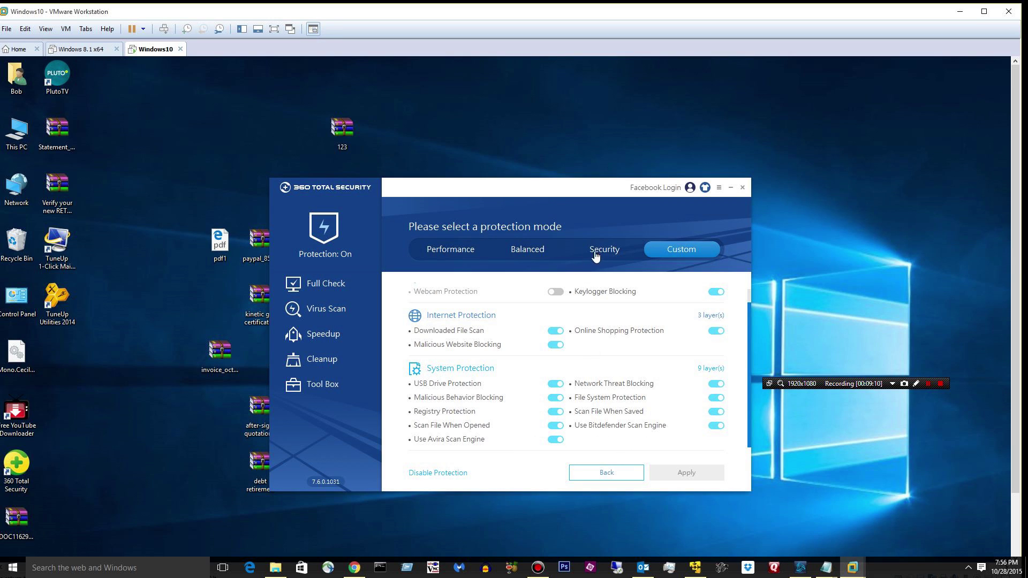
pyautogui.click(519, 252)
pyautogui.click(442, 253)
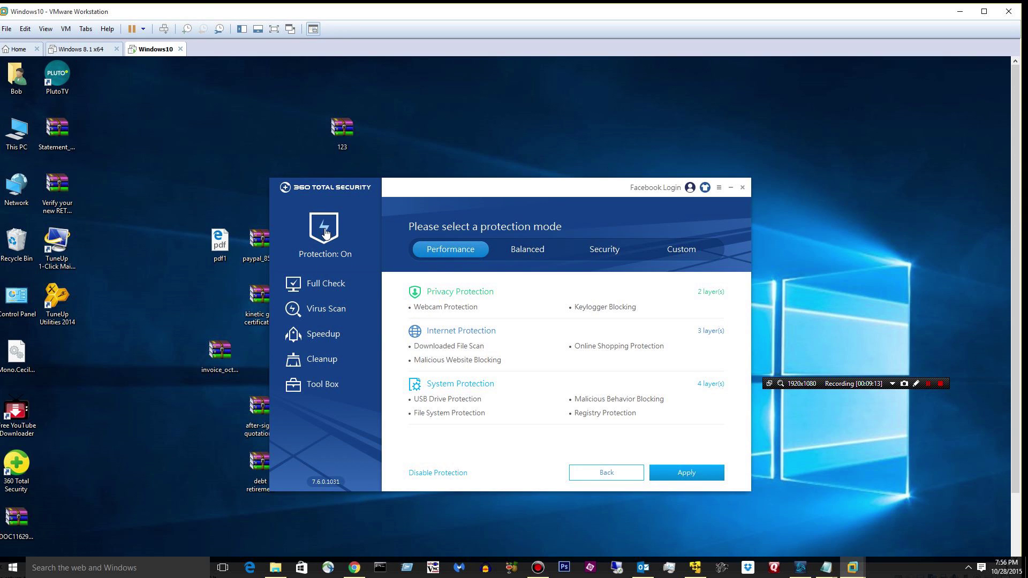
pyautogui.click(326, 287)
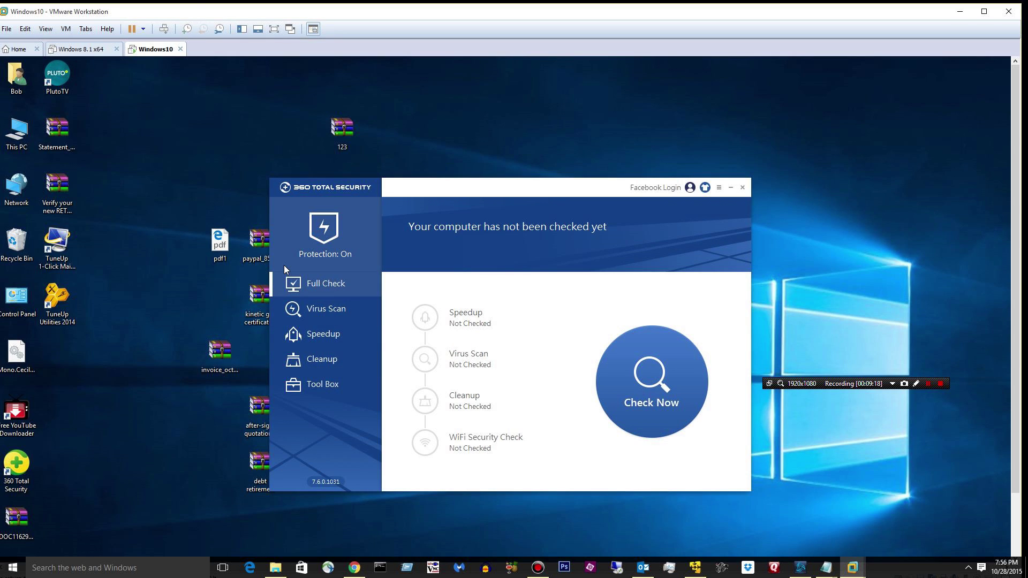
# Start a Full Scan from Virus Scan, review protection mode settings, and return to the running scan.
pyautogui.click(313, 309)
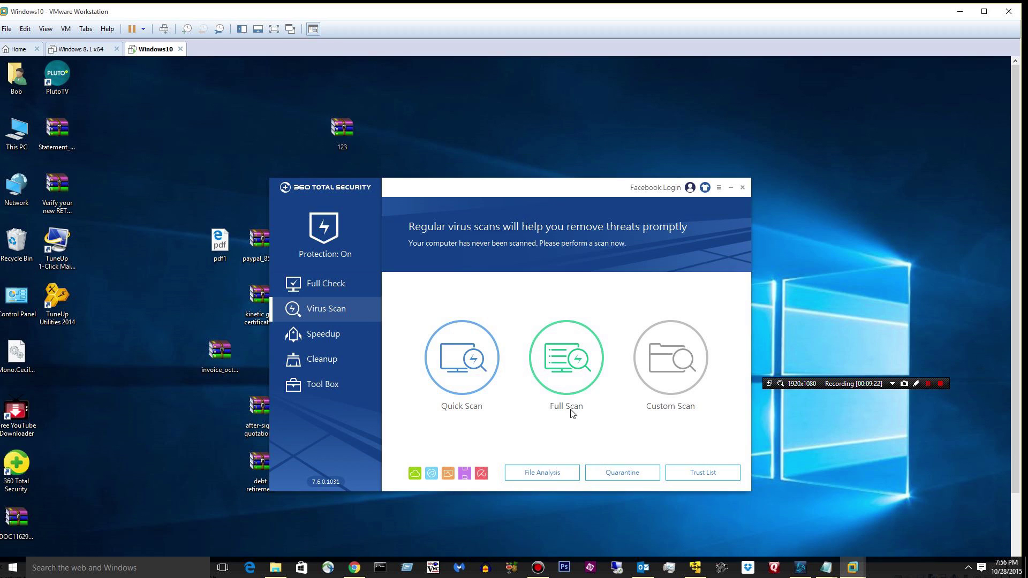
pyautogui.click(577, 380)
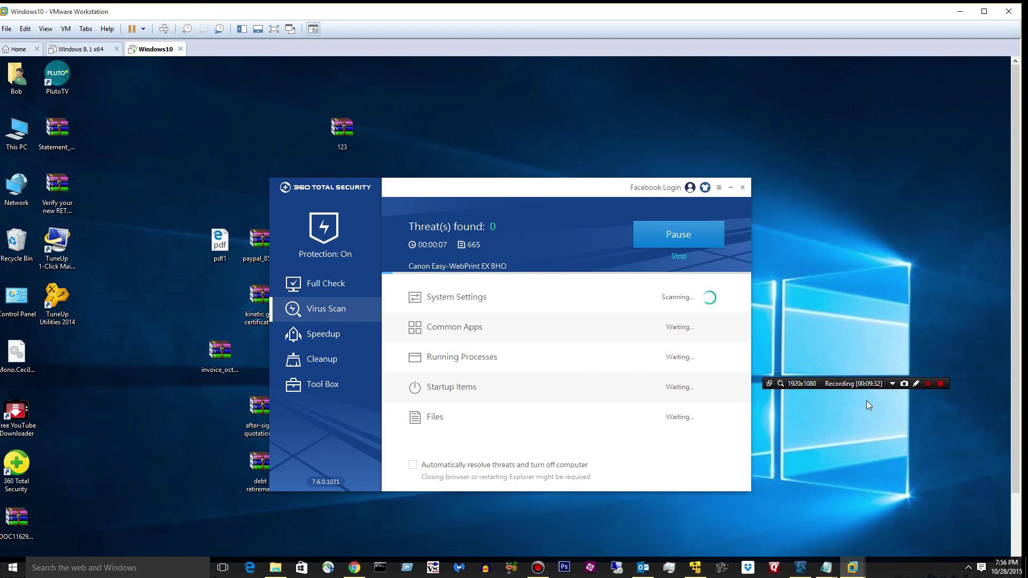
pyautogui.click(927, 383)
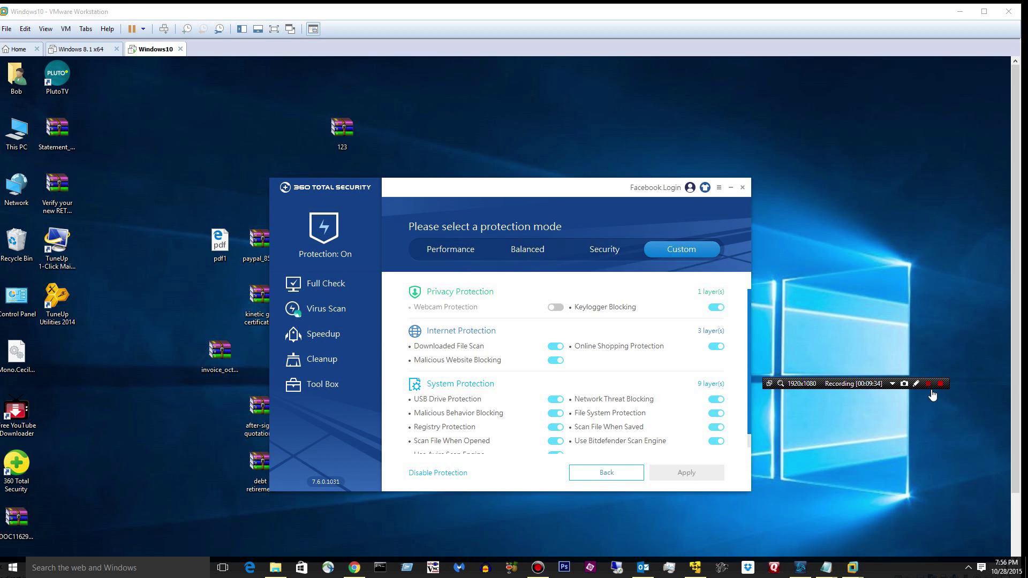
pyautogui.click(927, 383)
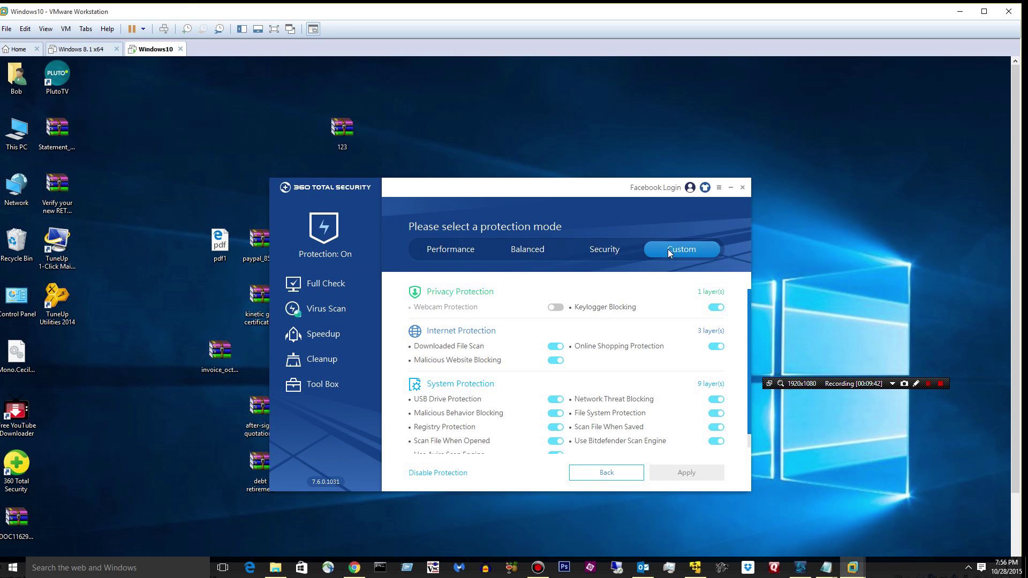
pyautogui.scroll(-1, 673, 294)
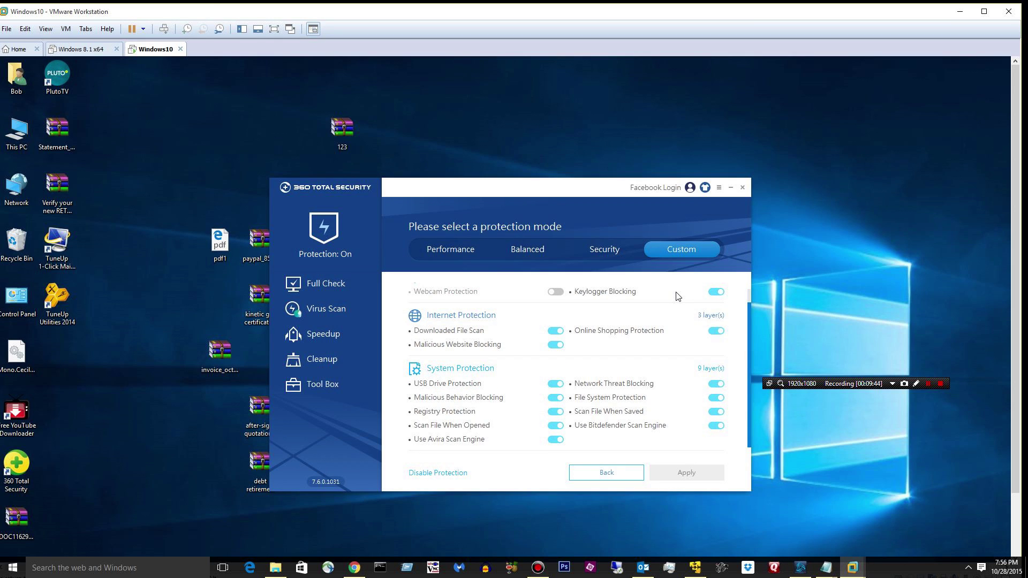
pyautogui.click(621, 473)
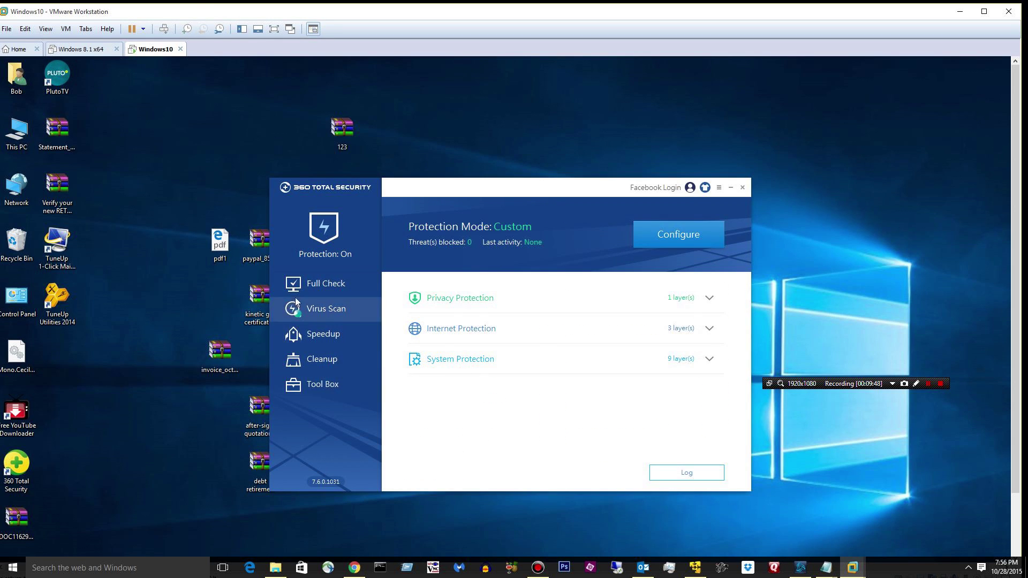
pyautogui.click(323, 309)
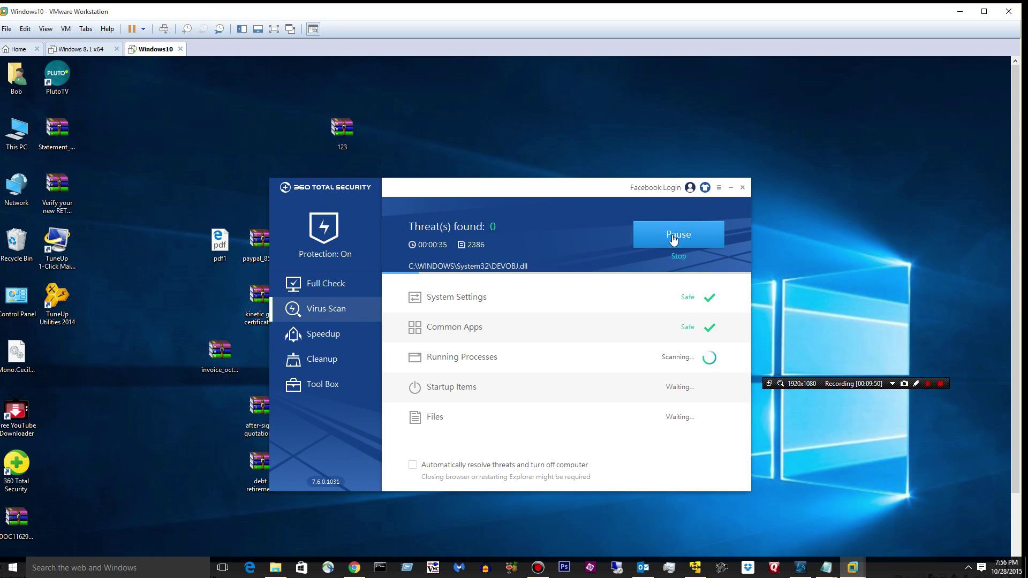
# Finish the scan with no threats in 135384 files, upload the five unknown files, and hide the window.
pyautogui.click(678, 256)
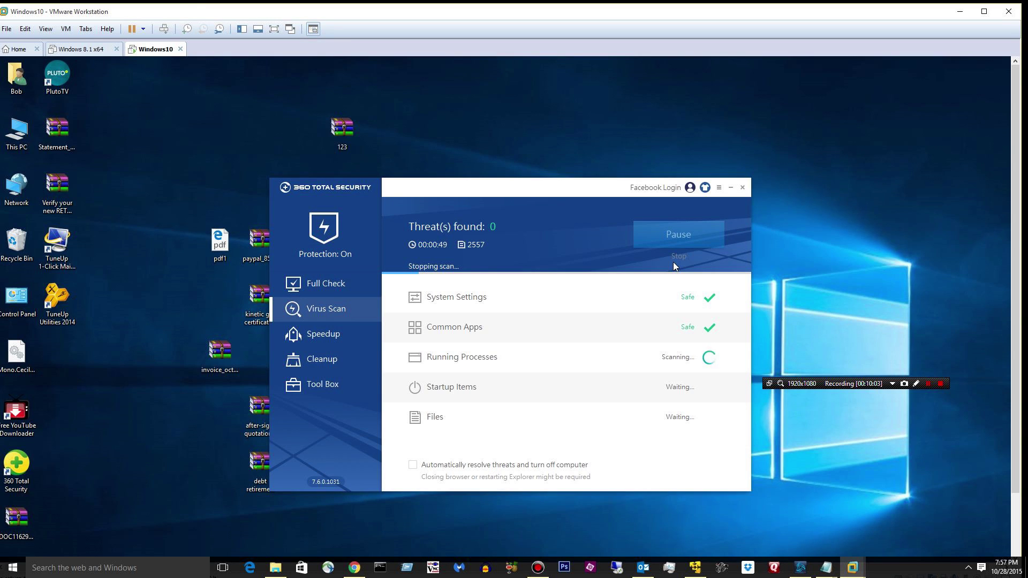
pyautogui.click(928, 384)
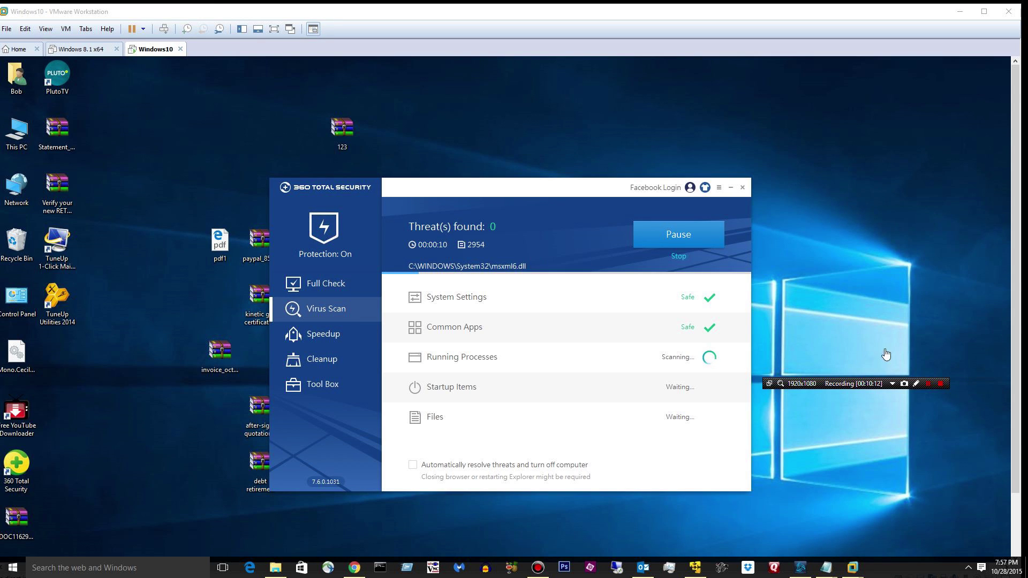
pyautogui.click(929, 383)
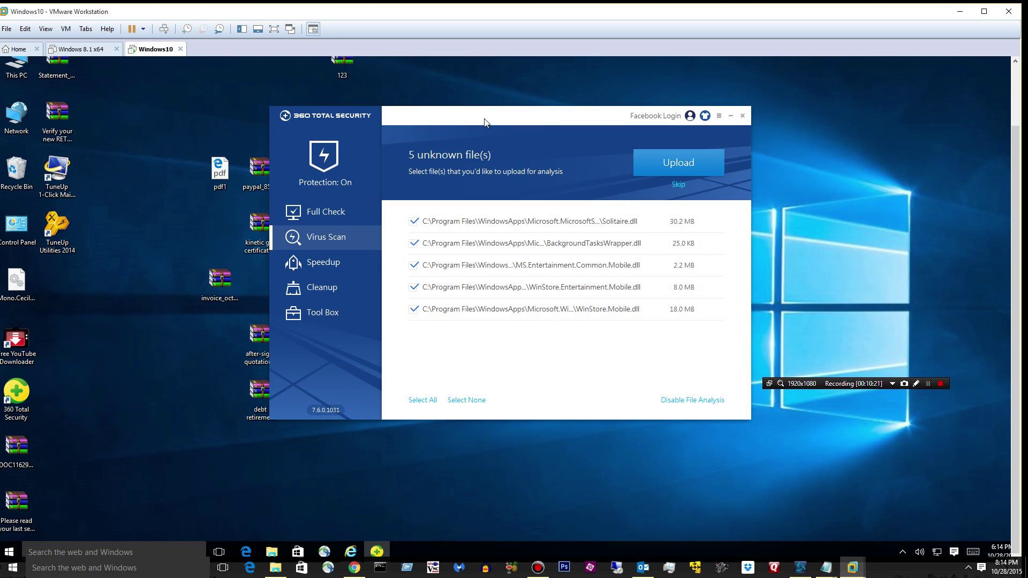
pyautogui.moveTo(484, 122); pyautogui.dragTo(437, 142)
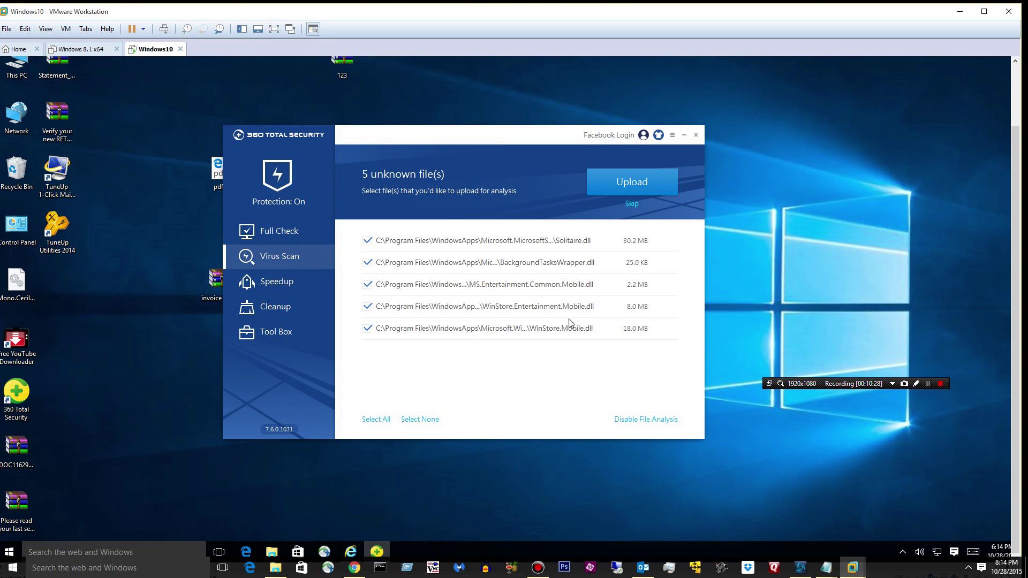
pyautogui.click(612, 184)
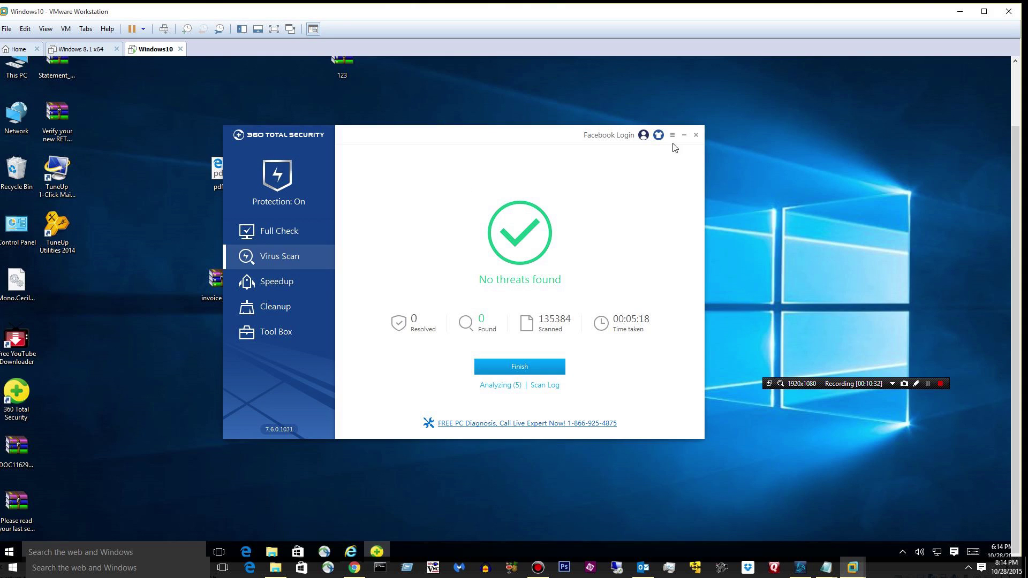
pyautogui.click(683, 135)
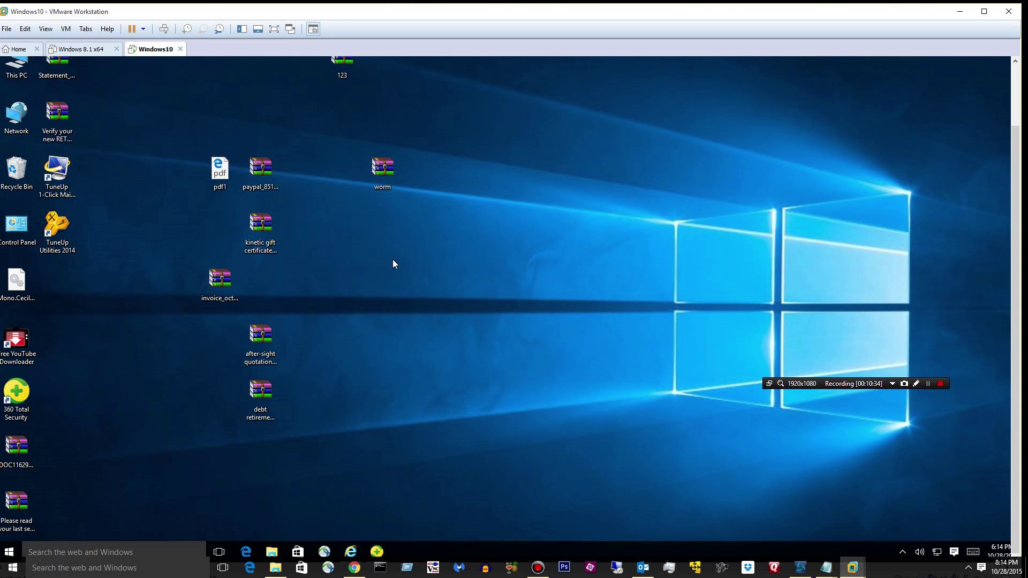
# Open the worm archive, then run the exe inside the paypal sample zip, dismiss the warning, and minimize WinRAR.
pyautogui.doubleClick(380, 174)
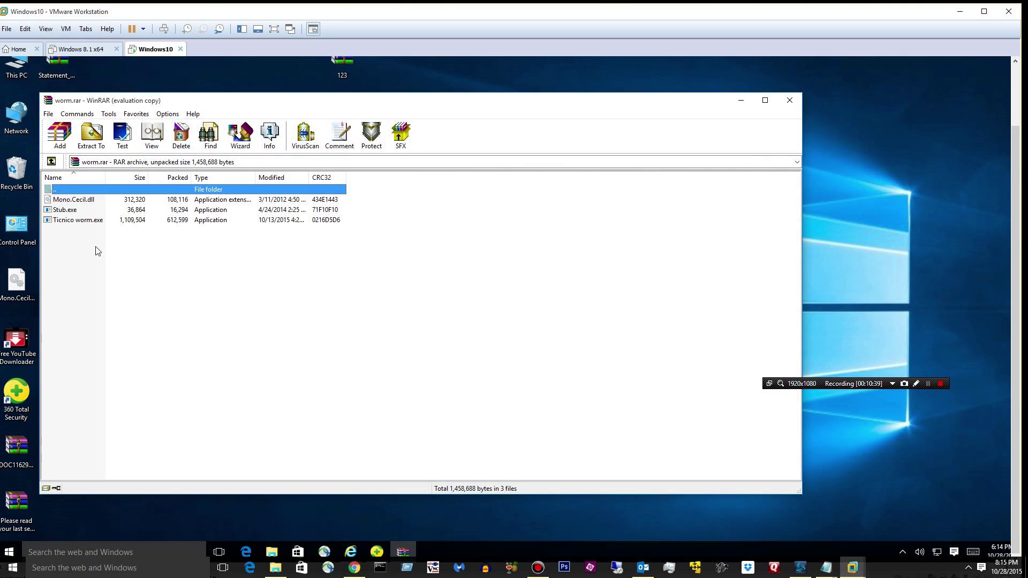
pyautogui.click(789, 100)
pyautogui.doubleClick(273, 169)
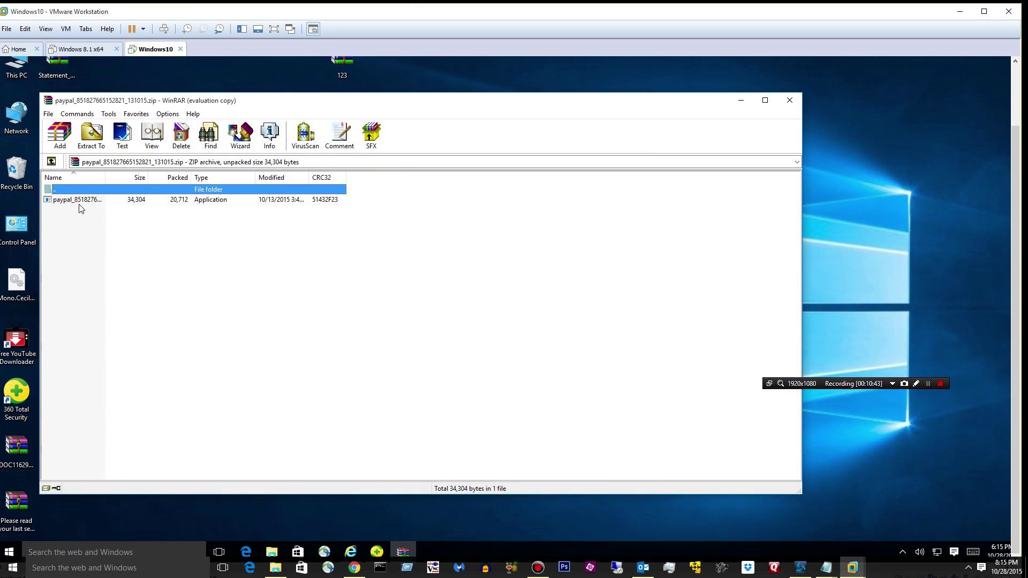
pyautogui.click(79, 202)
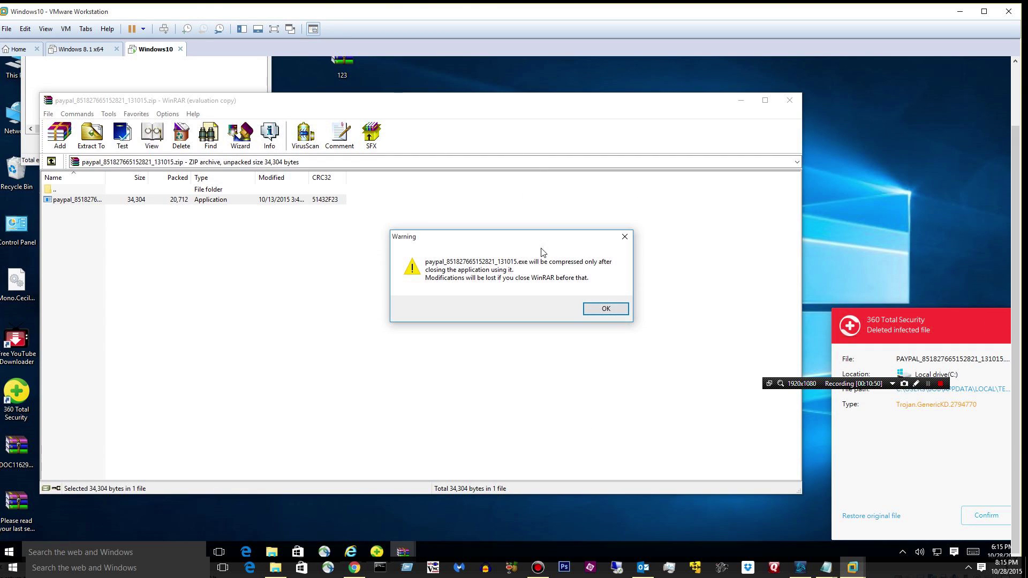
pyautogui.click(624, 313)
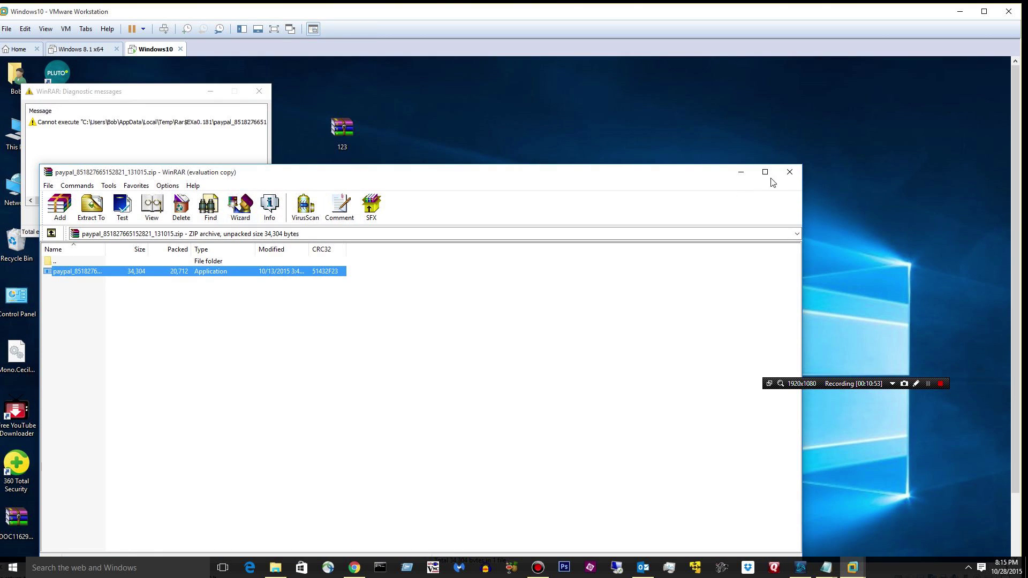
pyautogui.click(740, 172)
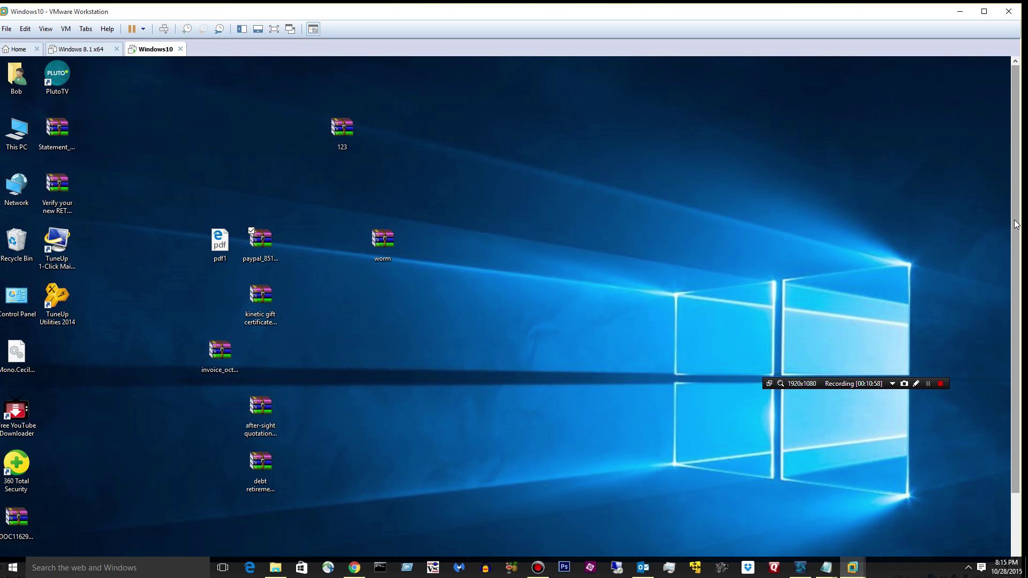
pyautogui.moveTo(1016, 228); pyautogui.dragTo(1021, 315)
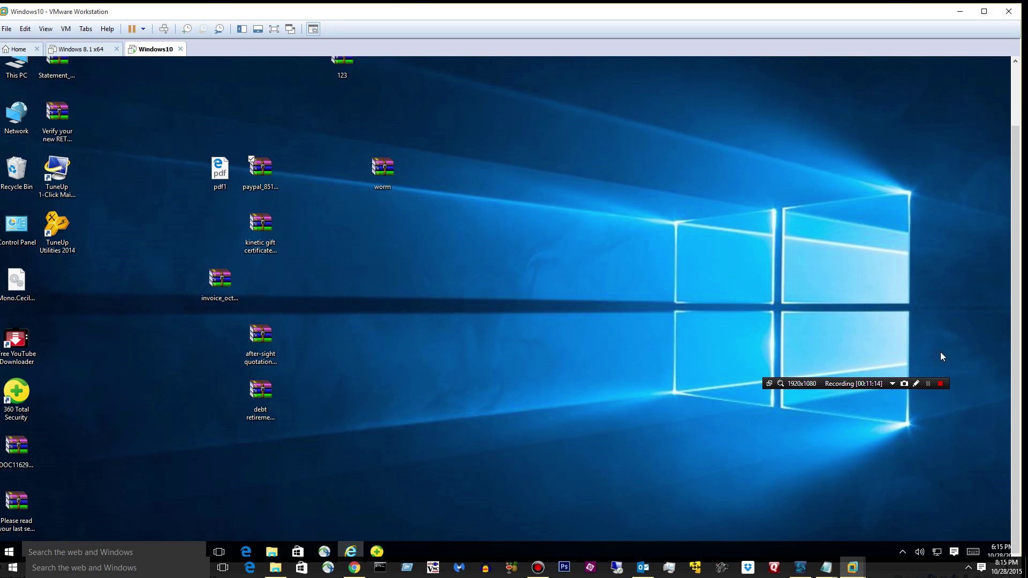
# Switch to the Patreon creator page in Chrome with Alt+Tab.
pyautogui.hotkey('alt', 'Tab')
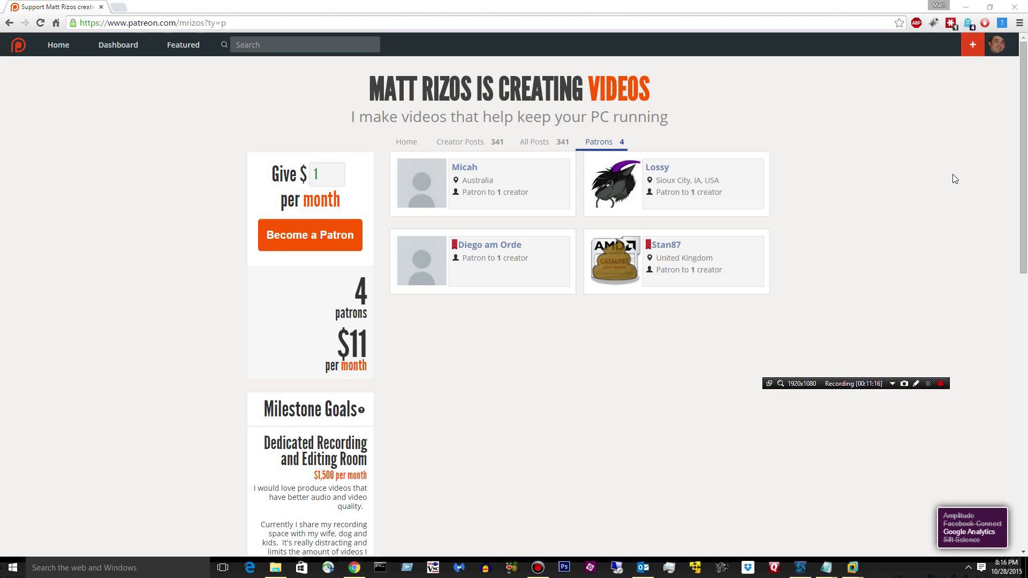